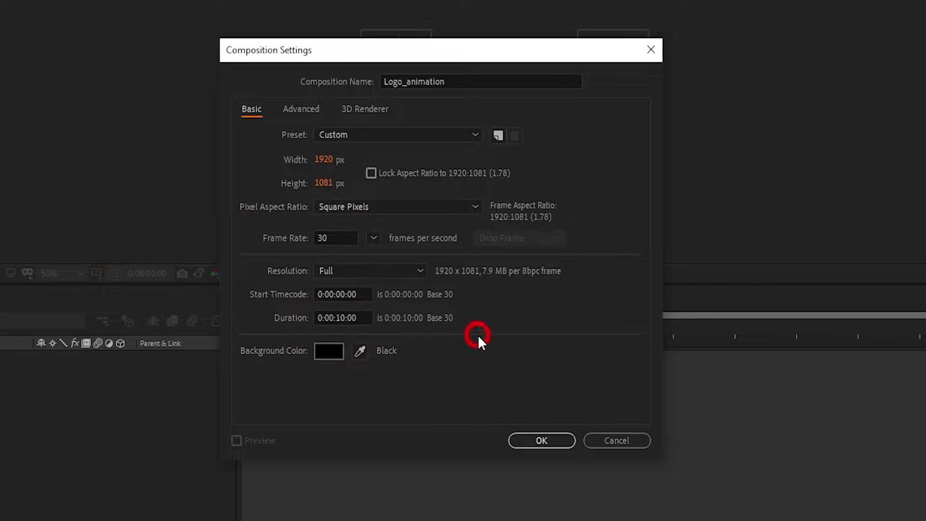
Create the Logo_animation composition at 1920 x 1081 px, 30 fps and 10 seconds, and add the xing (1).png logo as a layer.
{"action": "left_click", "coordinate": [565, 445]}
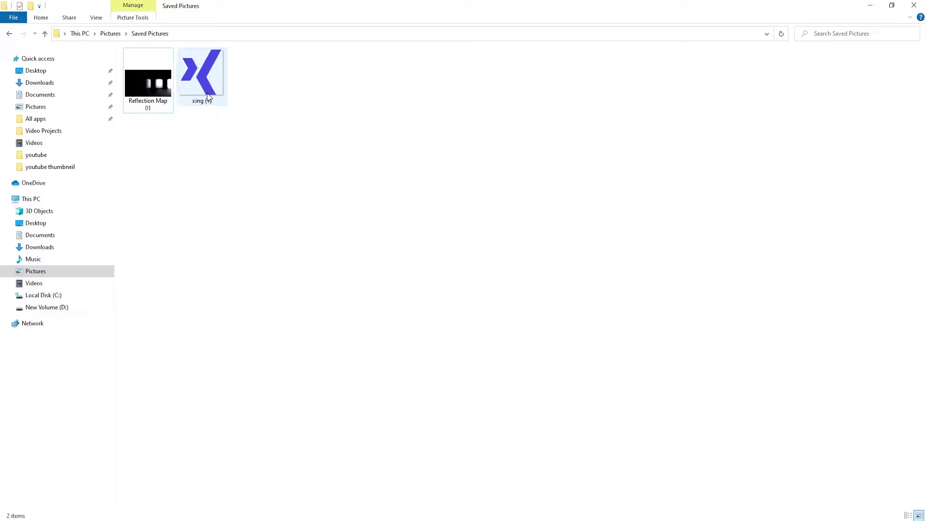
{"action": "left_click_drag", "start_coordinate": [202, 77], "coordinate": [139, 514]}
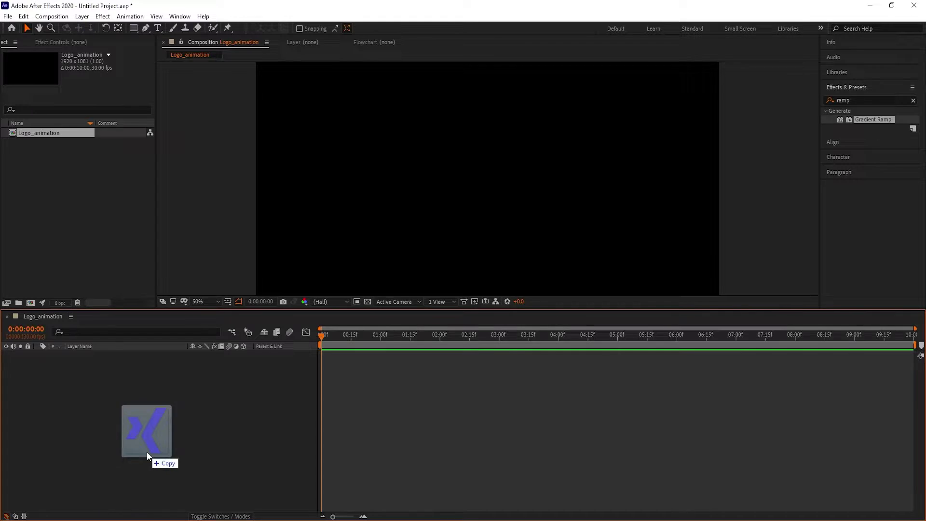
{"action": "left_click_drag", "start_coordinate": [146, 452], "coordinate": [436, 406]}
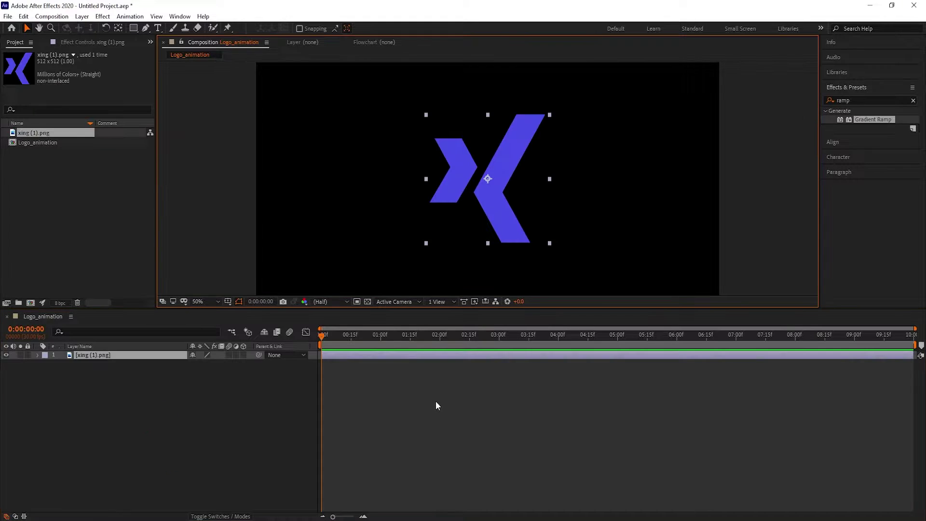
{"action": "left_click", "coordinate": [172, 358]}
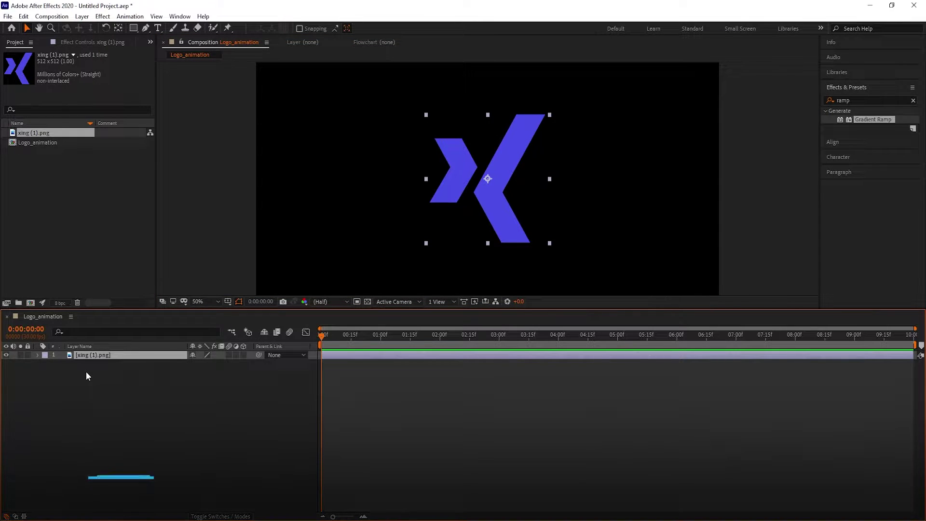
Pre-compose the logo layer as "Logo Comp", moving all attributes into the new composition.
{"action": "right_click", "coordinate": [90, 355]}
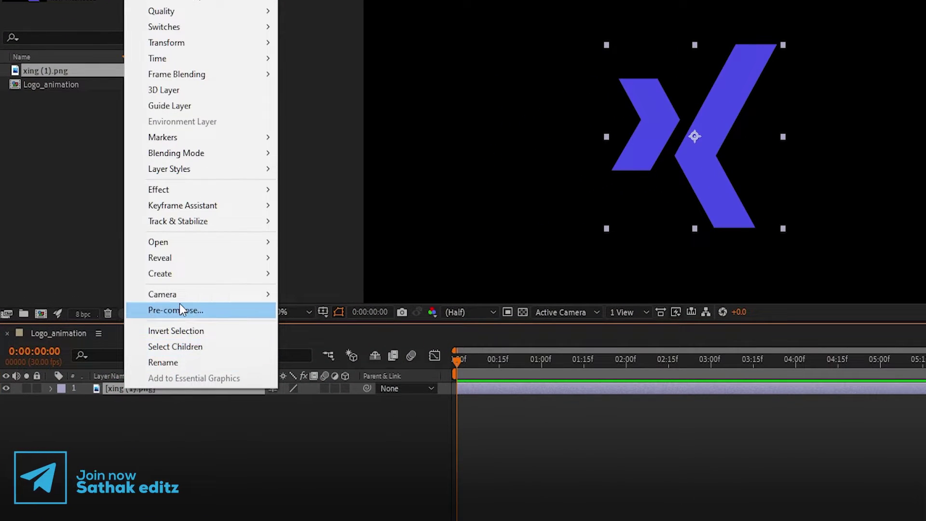
{"action": "left_click", "coordinate": [145, 304]}
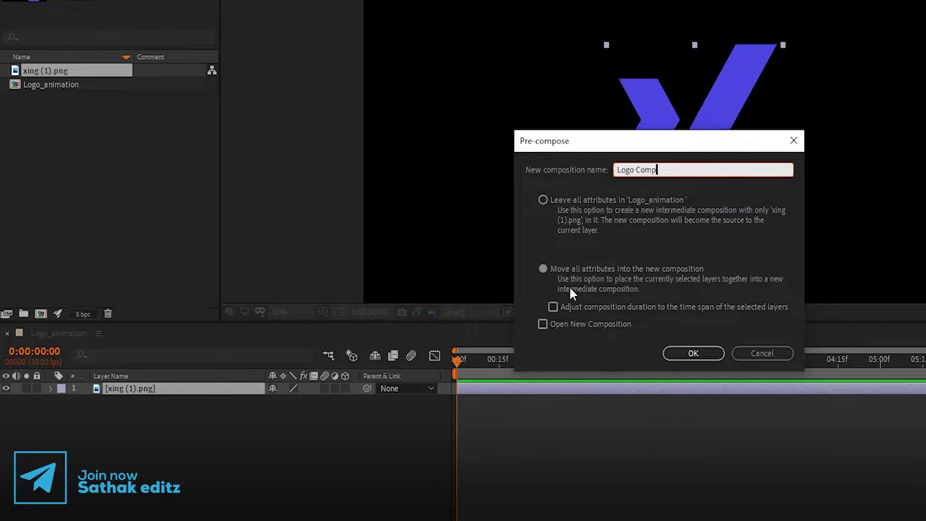
{"action": "type", "text": "Logo Comp"}
{"action": "left_click", "coordinate": [543, 268]}
{"action": "left_click", "coordinate": [711, 359]}
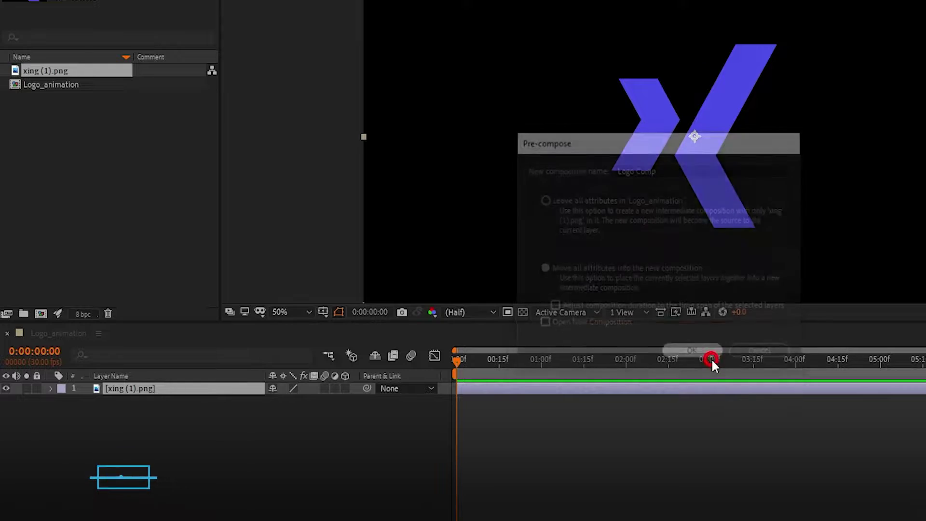
{"action": "left_click", "coordinate": [224, 455]}
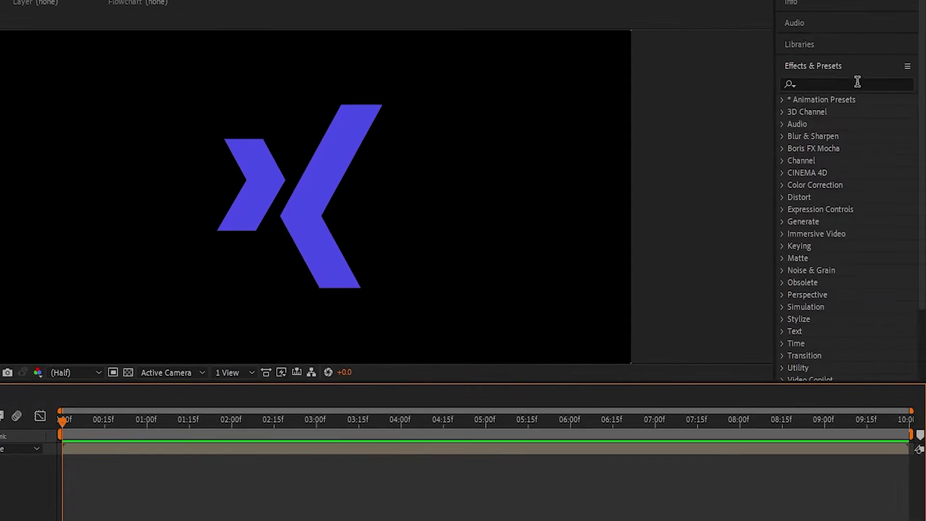
Find the Vegas effect and apply it to the Logo Comp layer.
{"action": "left_click", "coordinate": [797, 86]}
{"action": "type", "text": "veg"}
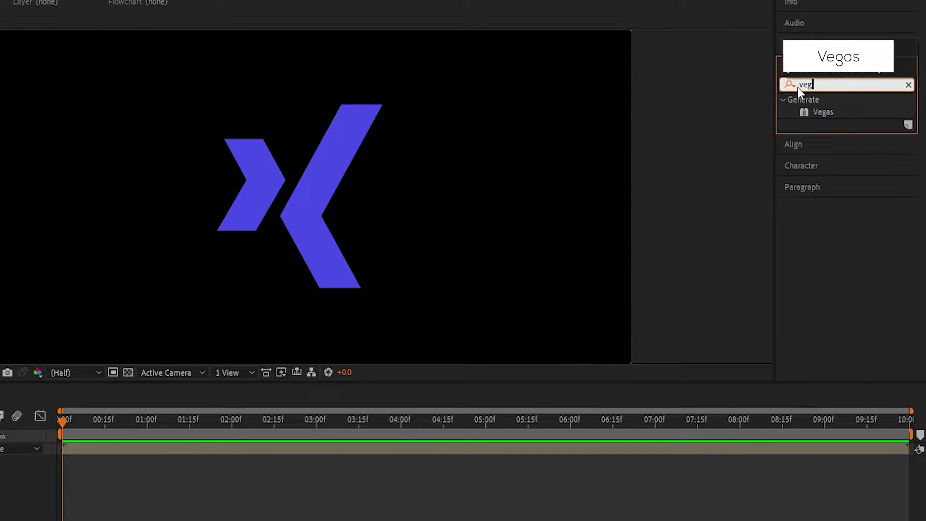
{"action": "type", "text": "as"}
{"action": "left_click_drag", "start_coordinate": [830, 113], "coordinate": [143, 350]}
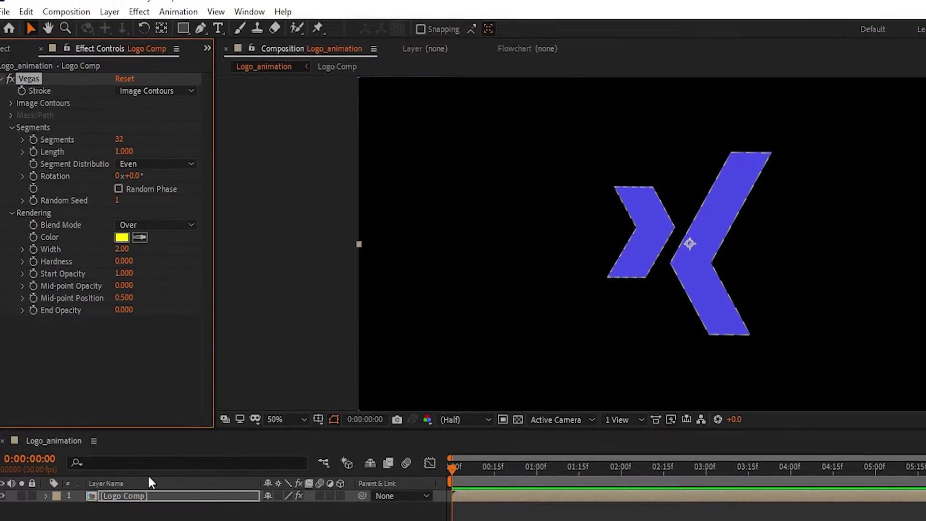
Set the Vegas segments to 1 and sample the stroke color from the logo's purple fill.
{"action": "left_click", "coordinate": [123, 155]}
{"action": "type", "text": "1"}
{"action": "left_click", "coordinate": [140, 94]}
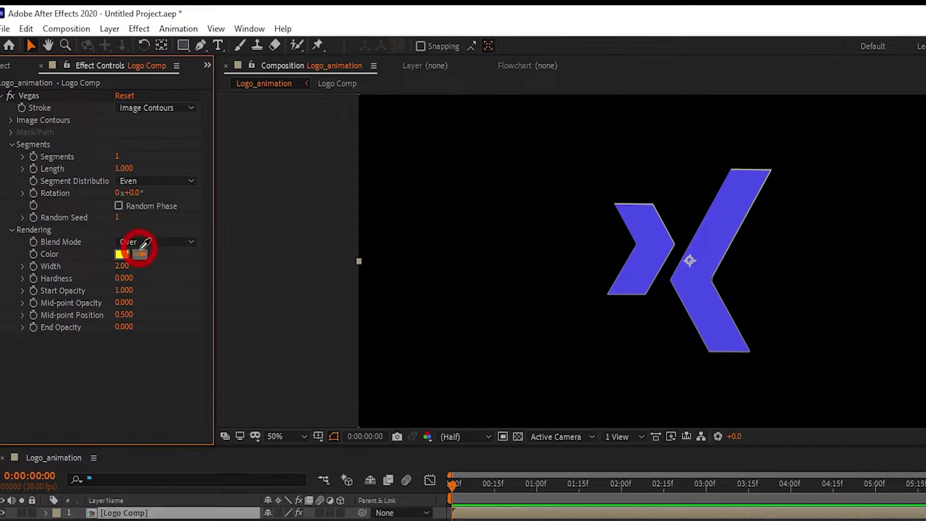
{"action": "left_click", "coordinate": [639, 273]}
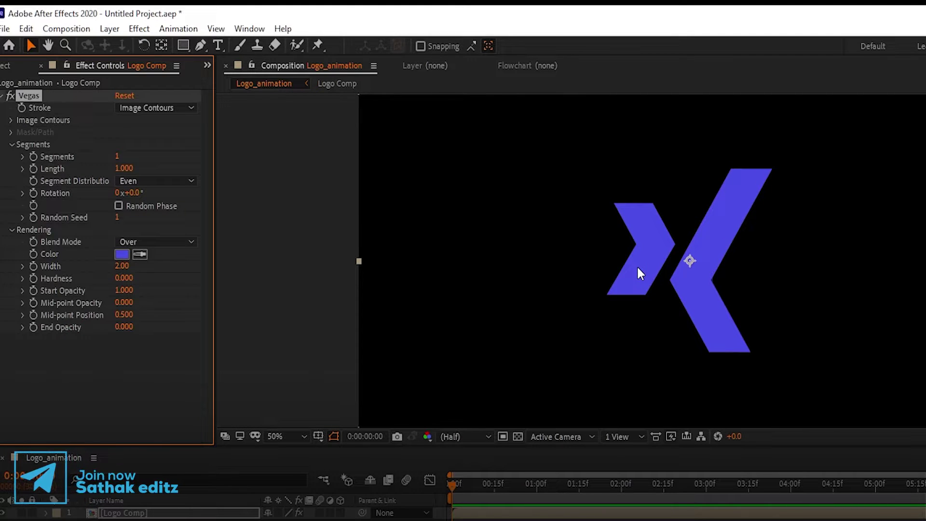
Set the Vegas blend mode to Transparent and the stroke width to 5.
{"action": "left_click", "coordinate": [191, 242]}
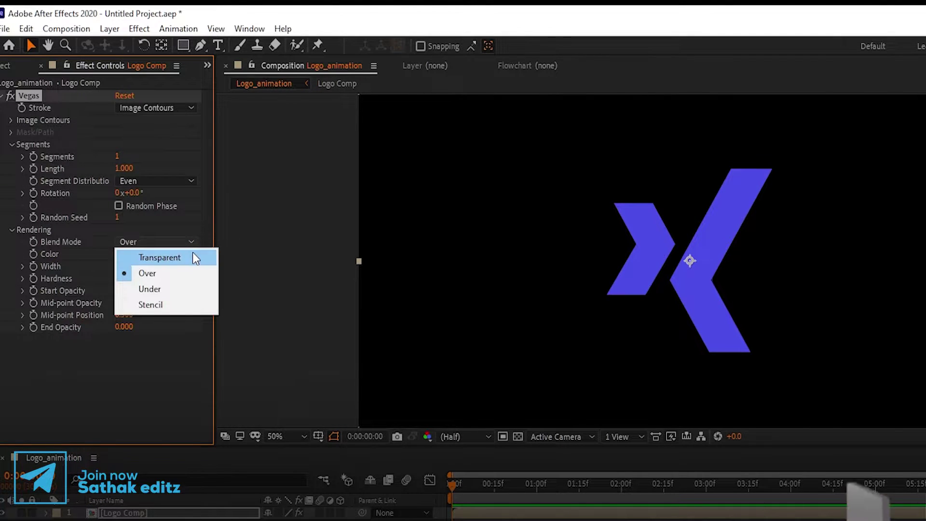
{"action": "left_click", "coordinate": [195, 255]}
{"action": "left_click", "coordinate": [123, 266]}
{"action": "type", "text": "5"}
{"action": "left_click", "coordinate": [166, 290]}
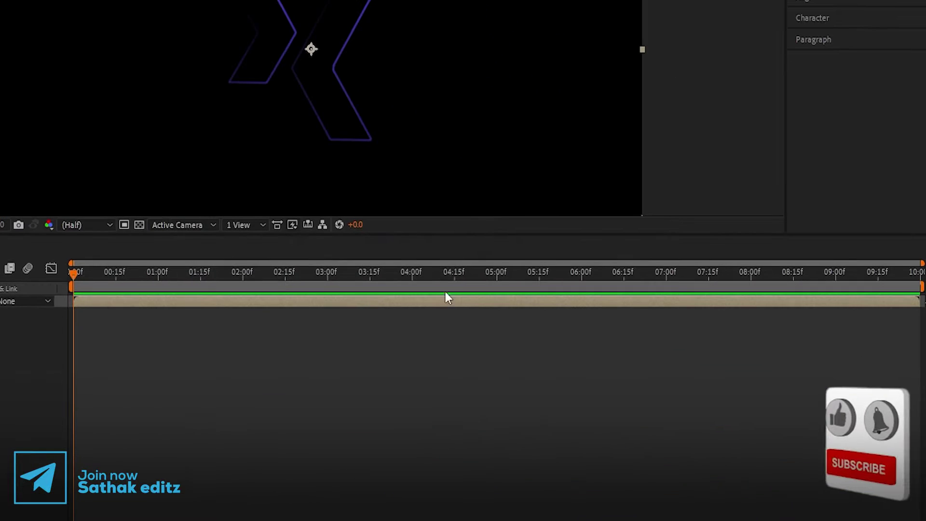
Keyframe the Vegas Length and Rotation at 0:00:07:00 with Random Phase on, and set Length to 0 at 0:00:00:00.
{"action": "left_click_drag", "start_coordinate": [674, 277], "coordinate": [666, 276]}
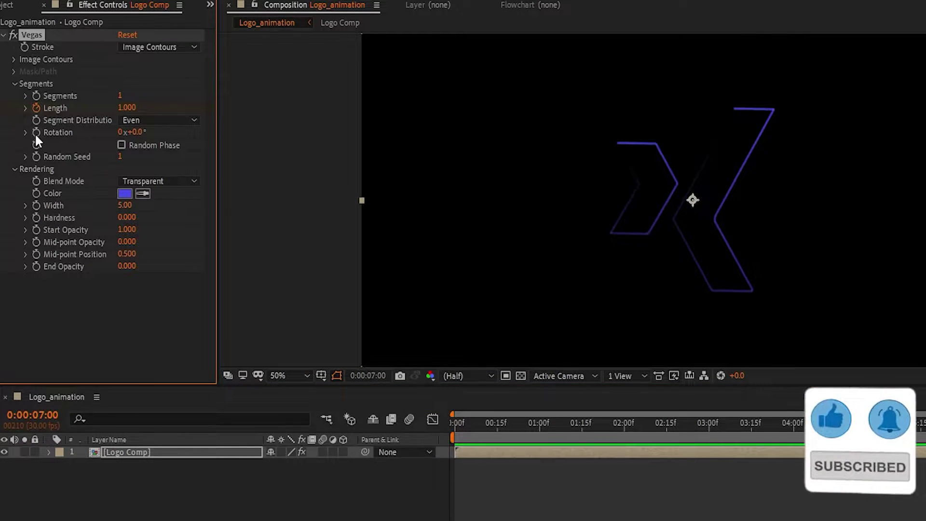
{"action": "left_click", "coordinate": [37, 133]}
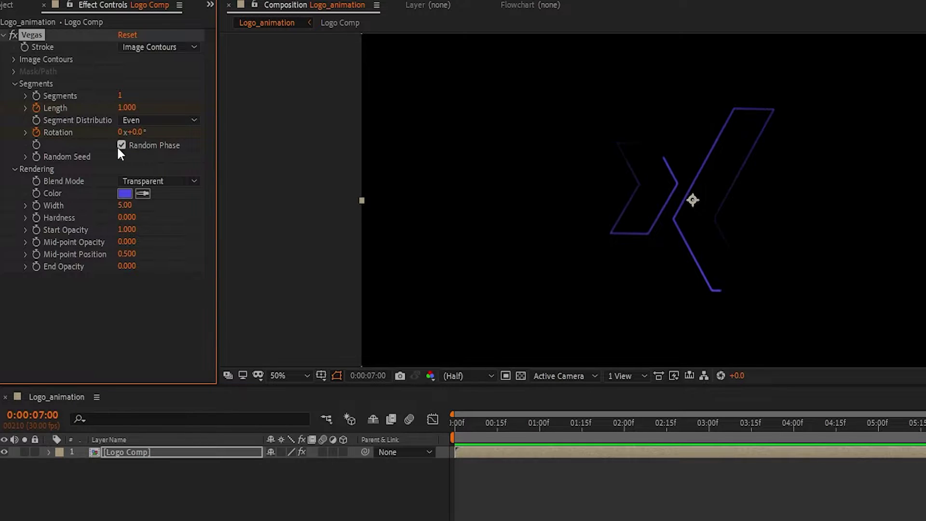
{"action": "left_click_drag", "start_coordinate": [908, 428], "coordinate": [780, 445]}
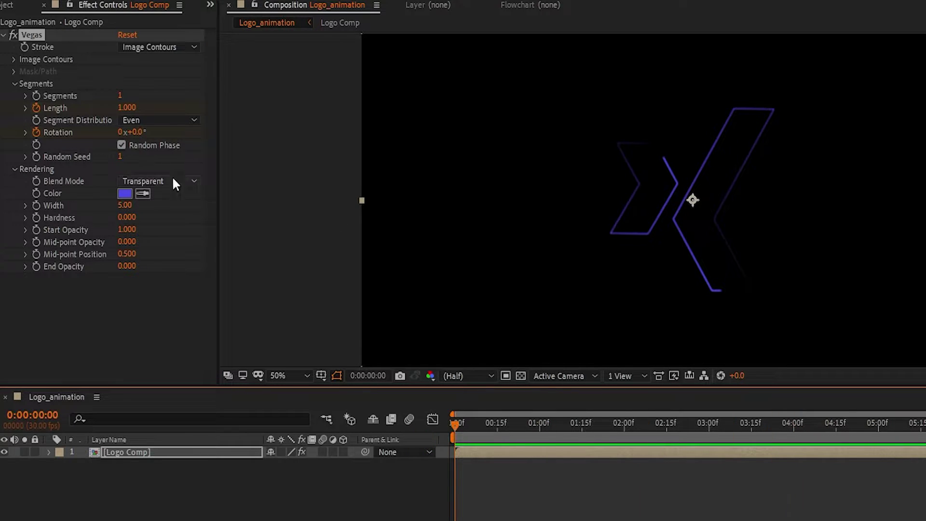
{"action": "left_click", "coordinate": [124, 107]}
{"action": "type", "text": "0"}
{"action": "key", "text": "Return"}
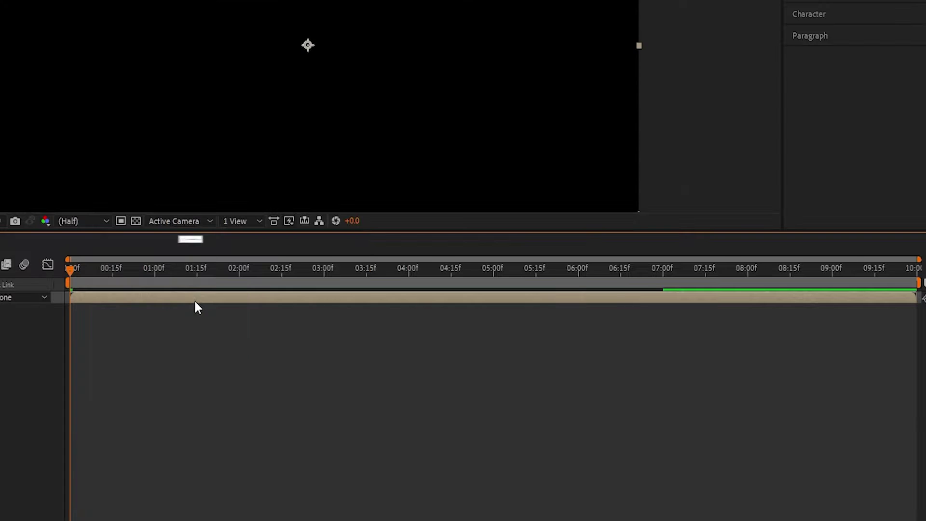
Reveal the Logo Comp keyframes and apply Easy Ease to all Length and Rotation keyframes.
{"action": "left_click", "coordinate": [194, 303]}
{"action": "key", "text": "u"}
{"action": "left_click_drag", "start_coordinate": [793, 375], "coordinate": [63, 296]}
{"action": "right_click", "coordinate": [70, 321]}
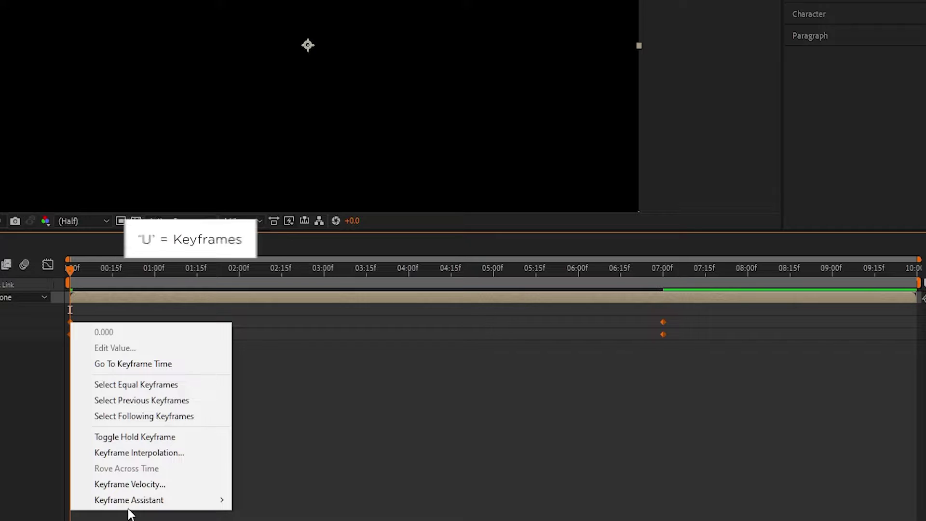
{"action": "mouse_move", "coordinate": [126, 500]}
{"action": "left_click", "coordinate": [284, 406]}
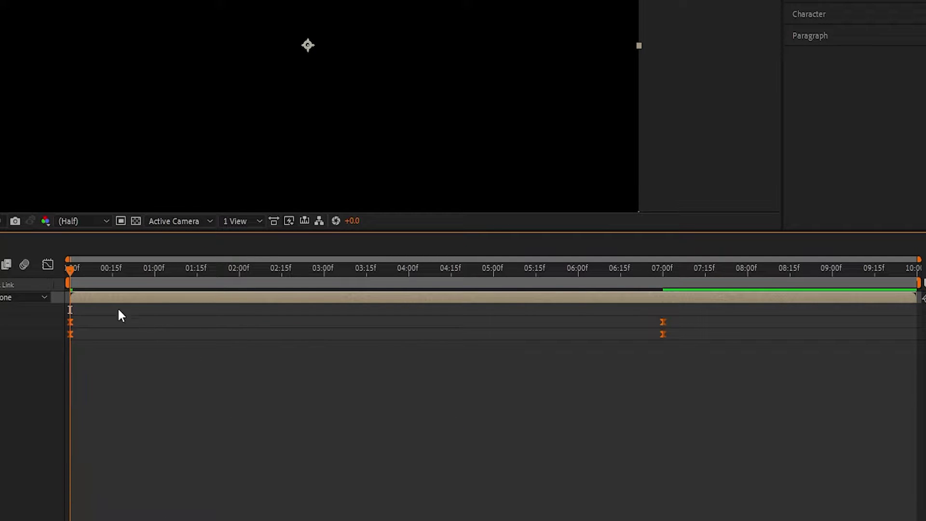
In the speed graph, lengthen the ease handles of the start and end keyframes toward the middle of the animation.
{"action": "left_click", "coordinate": [48, 265]}
{"action": "left_click_drag", "start_coordinate": [683, 323], "coordinate": [643, 298]}
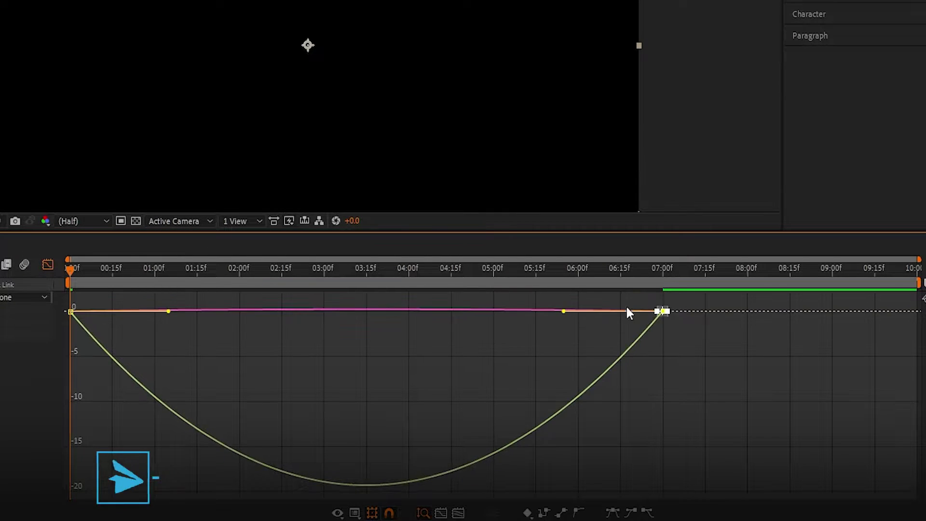
{"action": "left_click_drag", "start_coordinate": [564, 308], "coordinate": [442, 309]}
{"action": "left_click_drag", "start_coordinate": [200, 326], "coordinate": [28, 303]}
{"action": "left_click_drag", "start_coordinate": [169, 310], "coordinate": [224, 311]}
{"action": "left_click", "coordinate": [50, 268]}
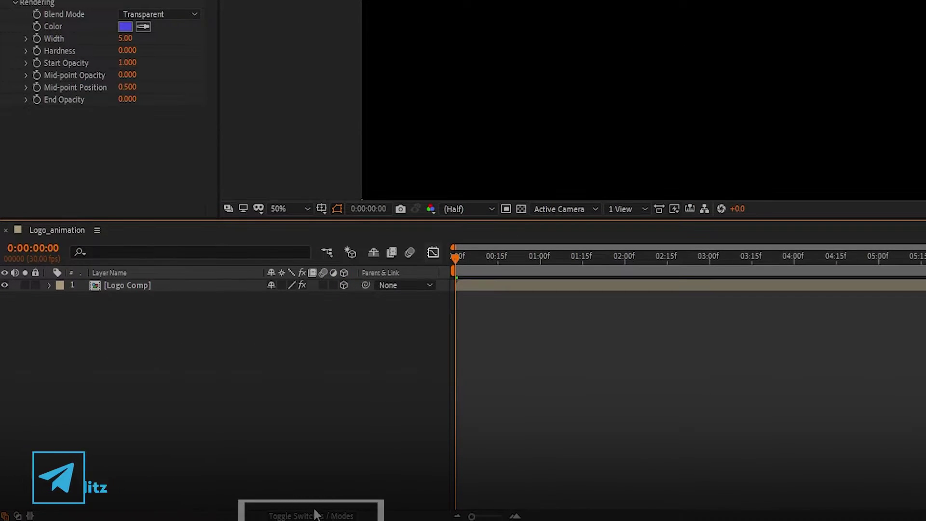
Show the layer modes and set the Logo Comp layer's blending mode to Screen.
{"action": "left_click", "coordinate": [319, 516]}
{"action": "left_click", "coordinate": [289, 285]}
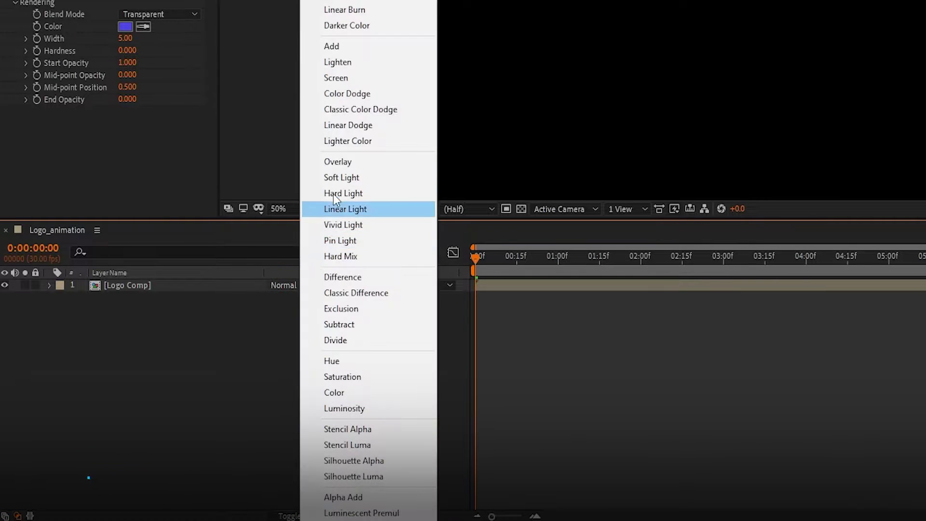
{"action": "left_click", "coordinate": [348, 75]}
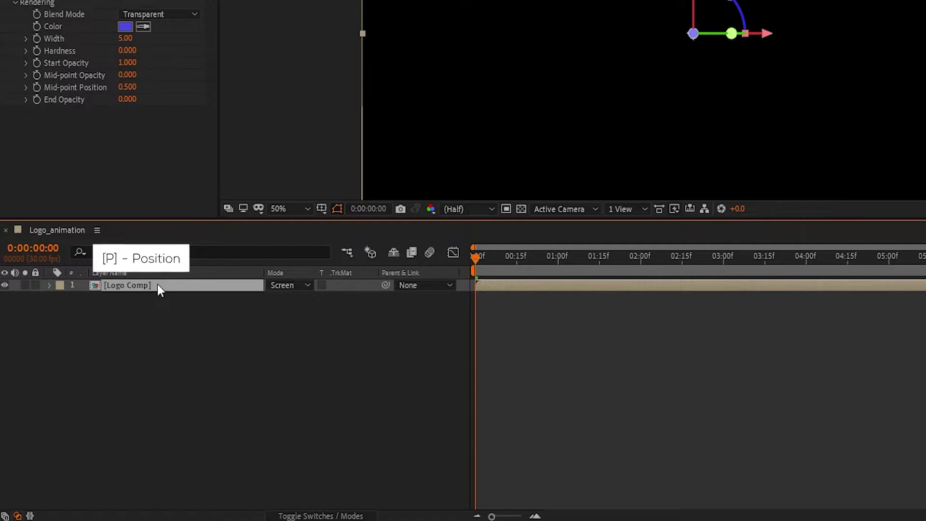
Separate the Logo Comp layer's Position into individual X, Y and Z dimensions.
{"action": "key", "text": "p"}
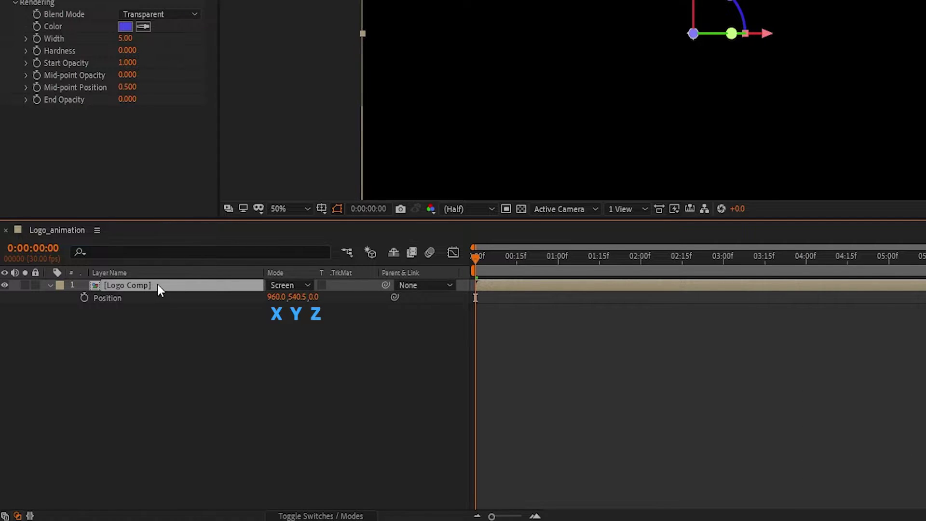
{"action": "right_click", "coordinate": [123, 299]}
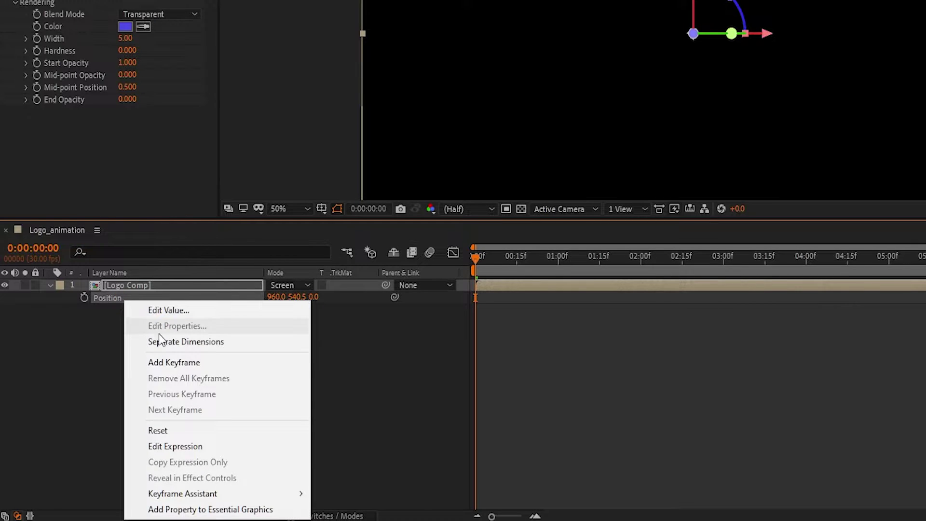
{"action": "left_click", "coordinate": [179, 342]}
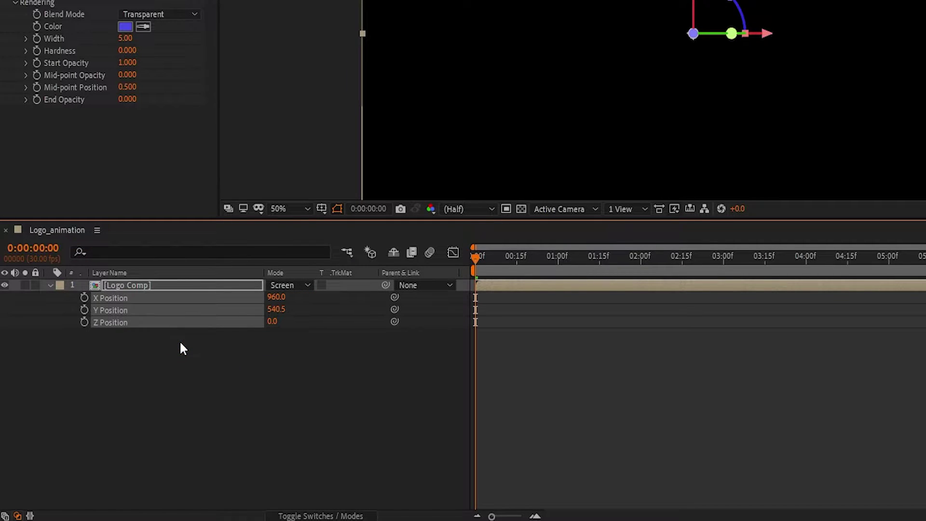
{"action": "left_click", "coordinate": [123, 333]}
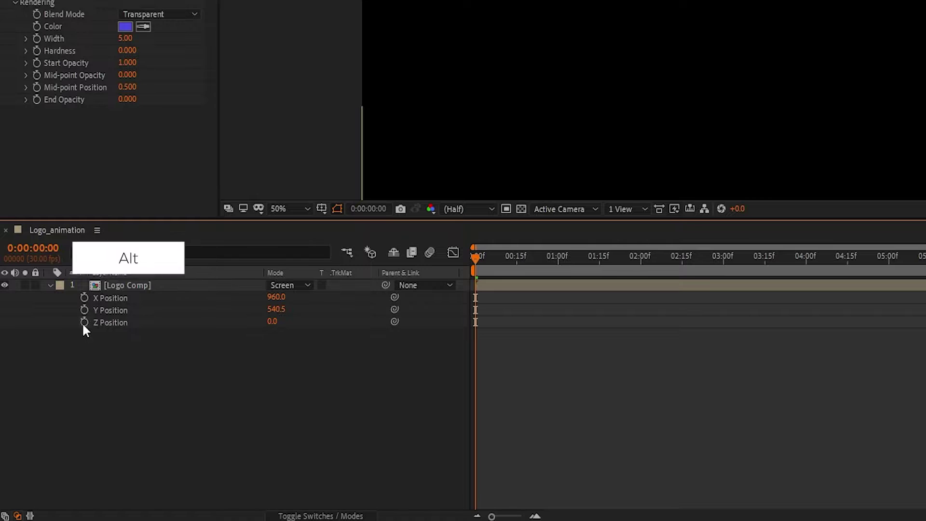
Add the expression [index*2000] to the Logo Comp layer's Z Position and collapse the layer's properties.
{"action": "left_click", "coordinate": [84, 323], "text": "alt"}
{"action": "type", "text": "["}
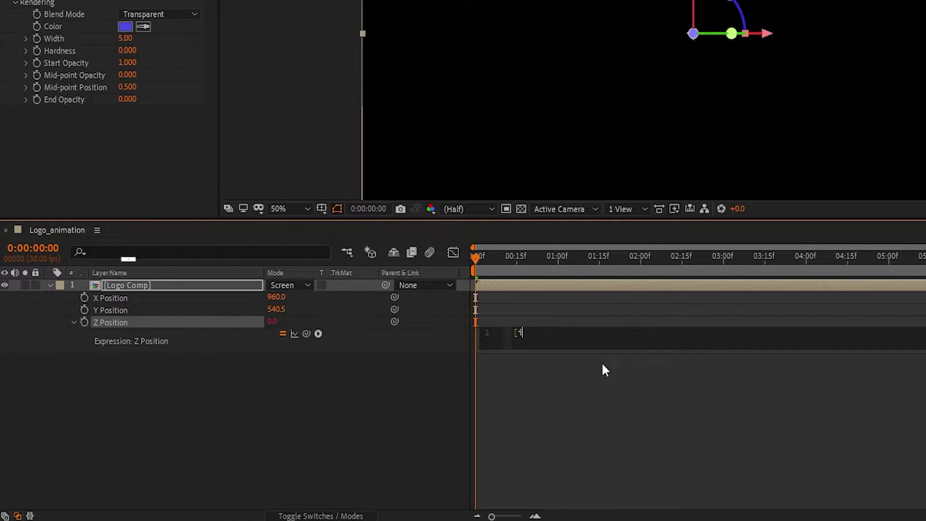
{"action": "type", "text": "index"}
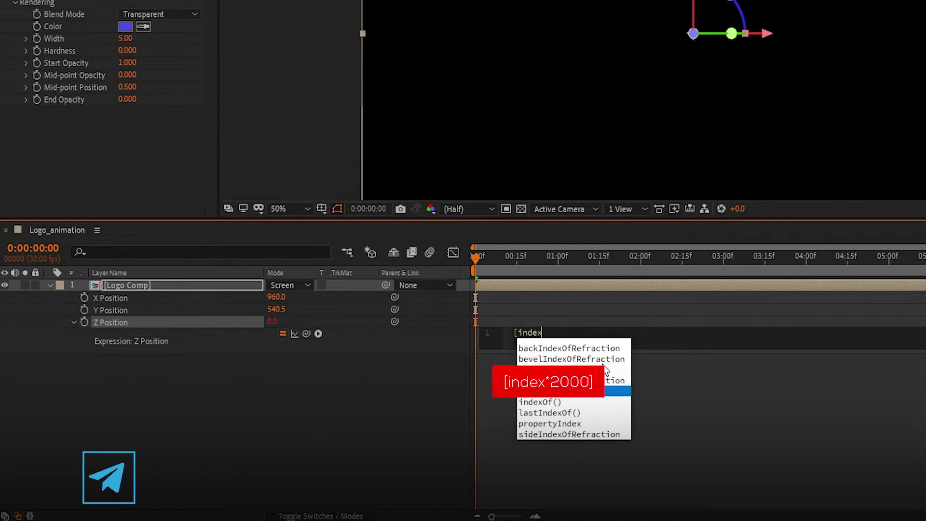
{"action": "type", "text": "*2"}
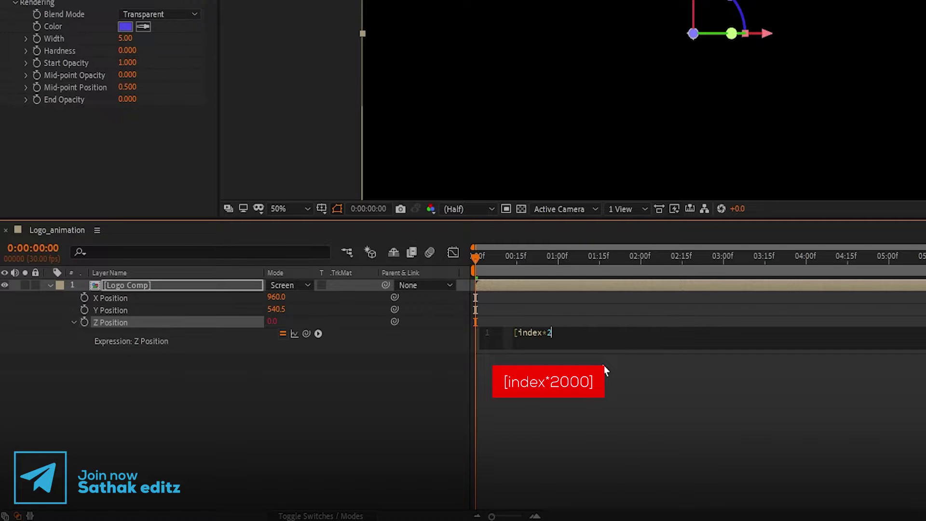
{"action": "type", "text": "000"}
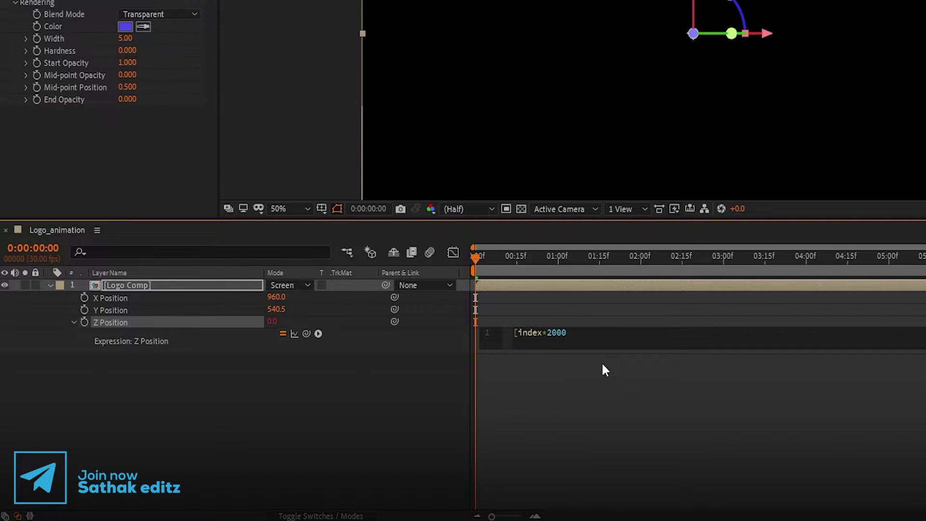
{"action": "type", "text": "]"}
{"action": "left_click", "coordinate": [227, 375]}
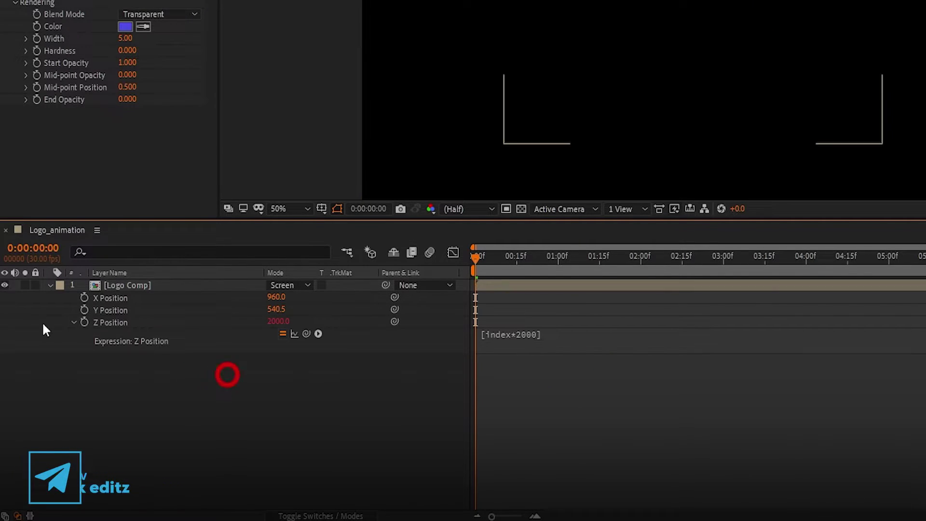
{"action": "left_click", "coordinate": [48, 286]}
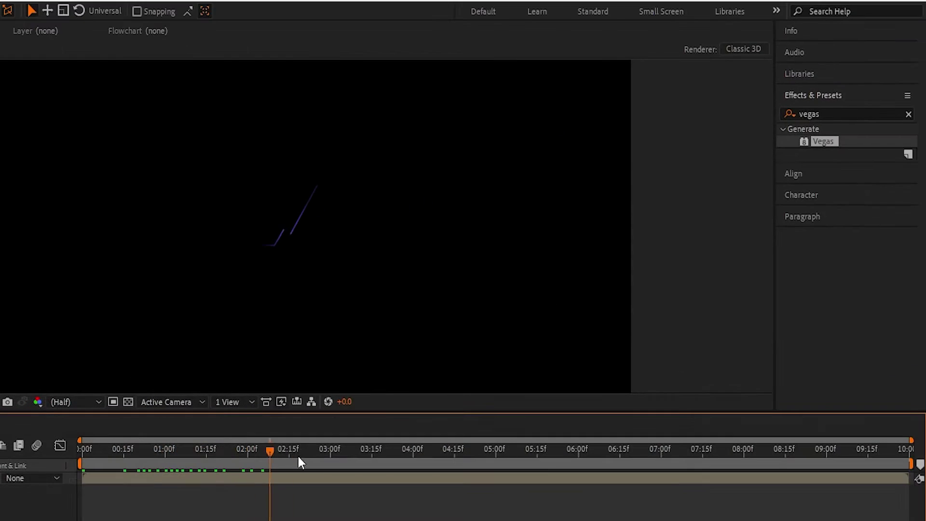
Find the Glow effect in the effects library and apply the Stylize version to the Logo Comp layer.
{"action": "left_click", "coordinate": [791, 113]}
{"action": "type", "text": "glow"}
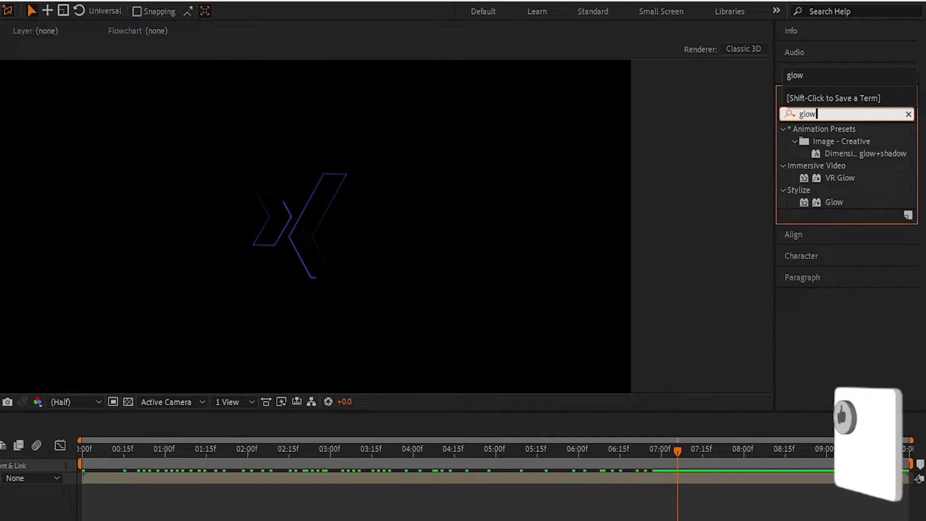
{"action": "double_click", "coordinate": [832, 202]}
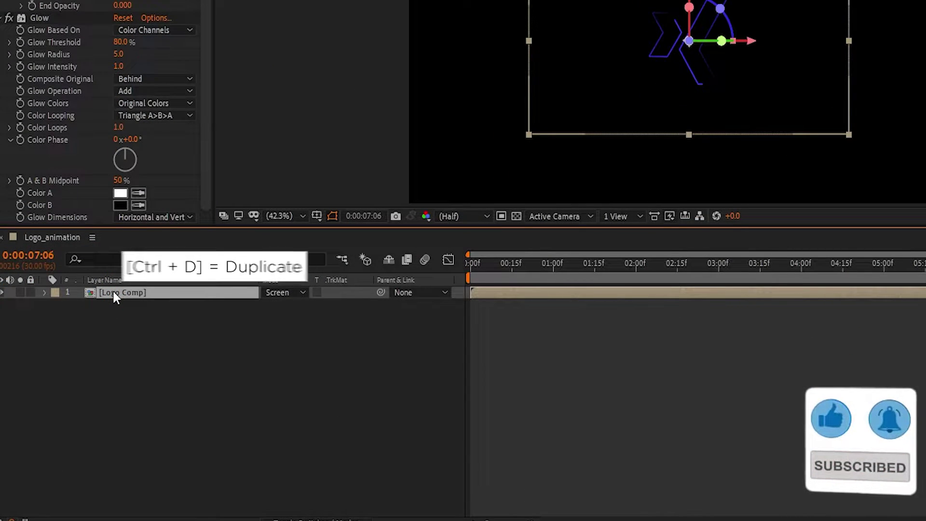
Duplicate the Logo Comp layer eleven times to make a stack of twelve layers.
{"action": "key", "text": "ctrl+d"}
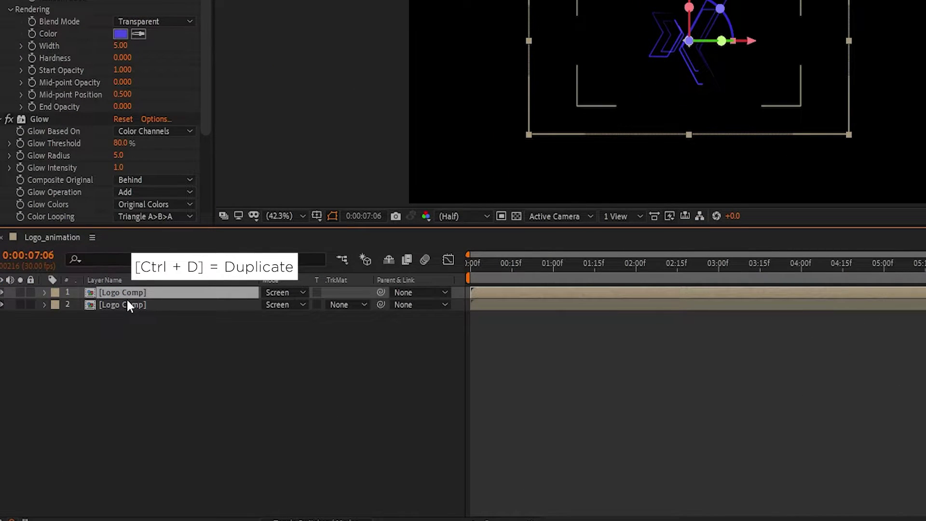
{"action": "key", "text": "ctrl+d"}
{"action": "key", "text": "ctrl+d"}
{"action": "key", "text": "ctrl+d"}
{"action": "key", "text": "ctrl+d"}
{"action": "key", "text": "ctrl+d"}
{"action": "key", "text": "ctrl+d"}
{"action": "key", "text": "ctrl+d"}
{"action": "key", "text": "ctrl+d"}
{"action": "key", "text": "ctrl+d"}
{"action": "key", "text": "ctrl+d"}
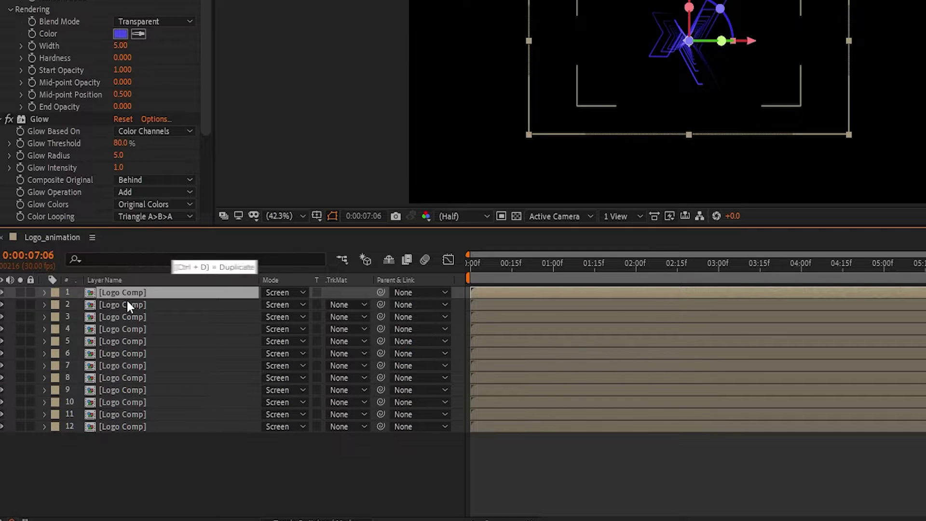
Add a two-node camera named Camera 1 with the 35mm preset to the composition.
{"action": "right_click", "coordinate": [143, 458]}
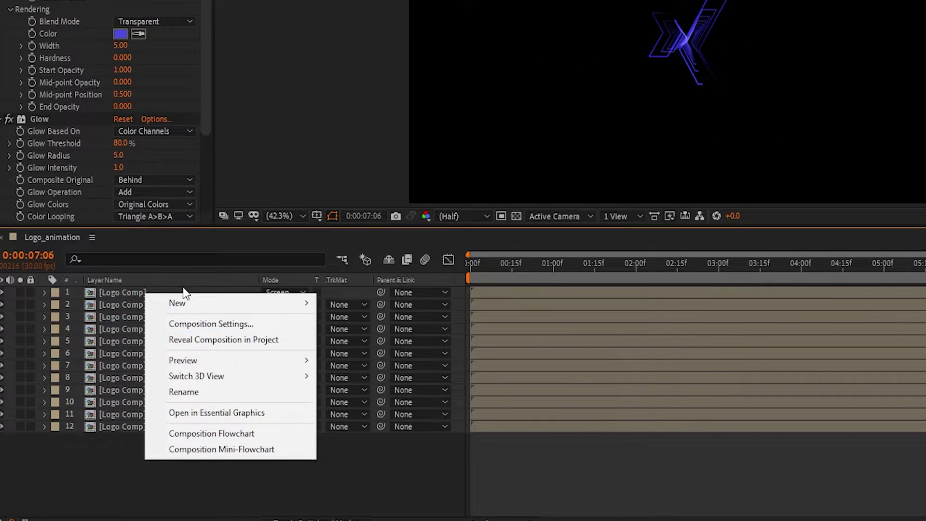
{"action": "left_click", "coordinate": [178, 303]}
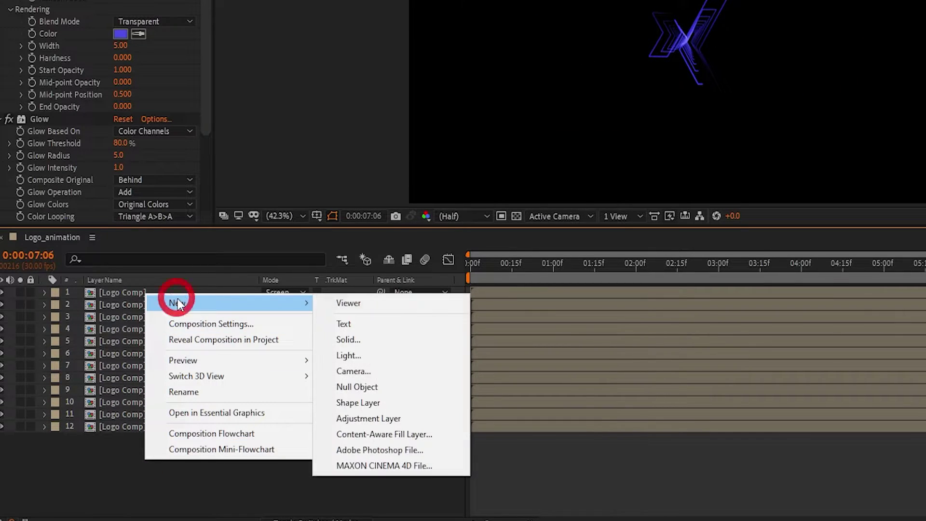
{"action": "left_click", "coordinate": [349, 376]}
{"action": "left_click", "coordinate": [718, 130]}
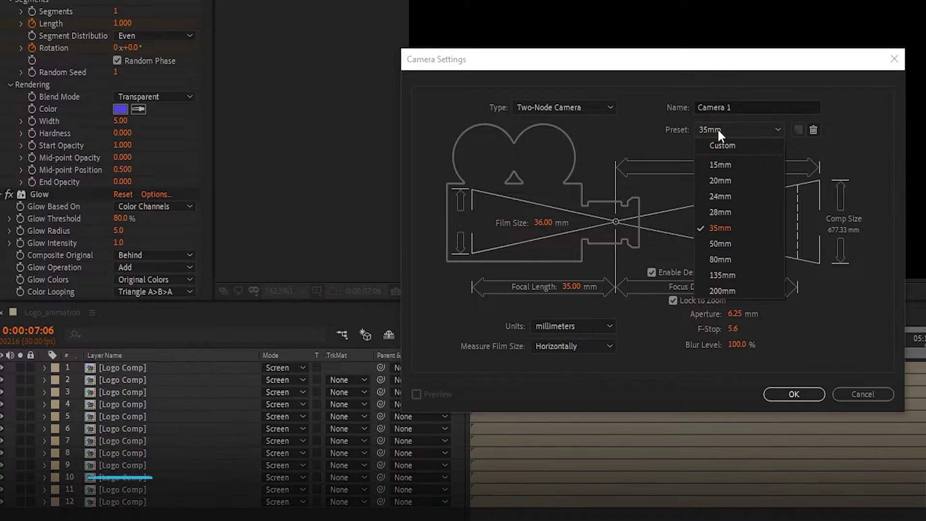
{"action": "left_click", "coordinate": [717, 232]}
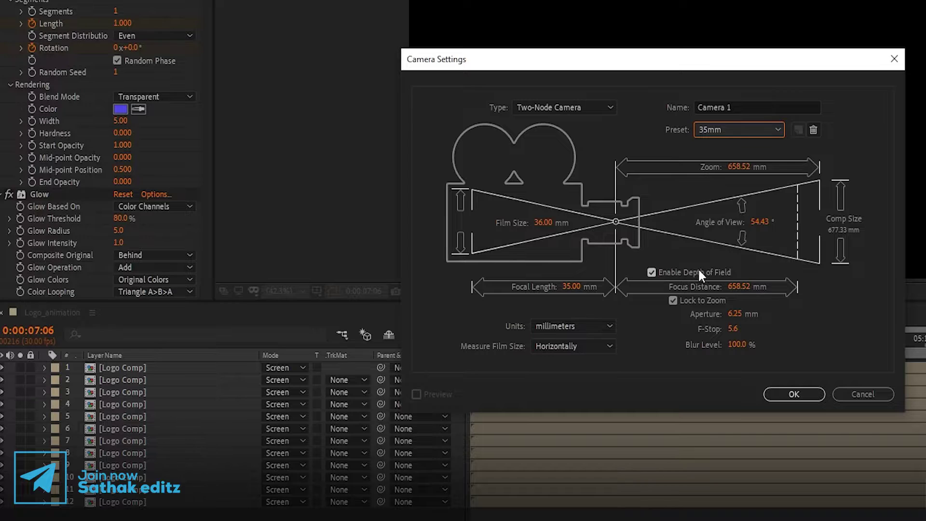
{"action": "left_click", "coordinate": [788, 398]}
Add a null object to the composition and rename it Camera_Control.
{"action": "right_click", "coordinate": [144, 308]}
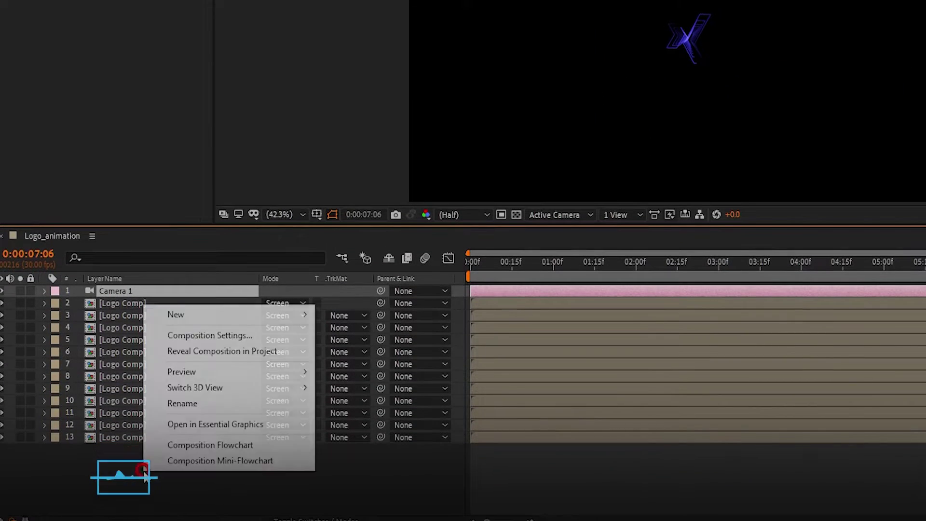
{"action": "mouse_move", "coordinate": [182, 324]}
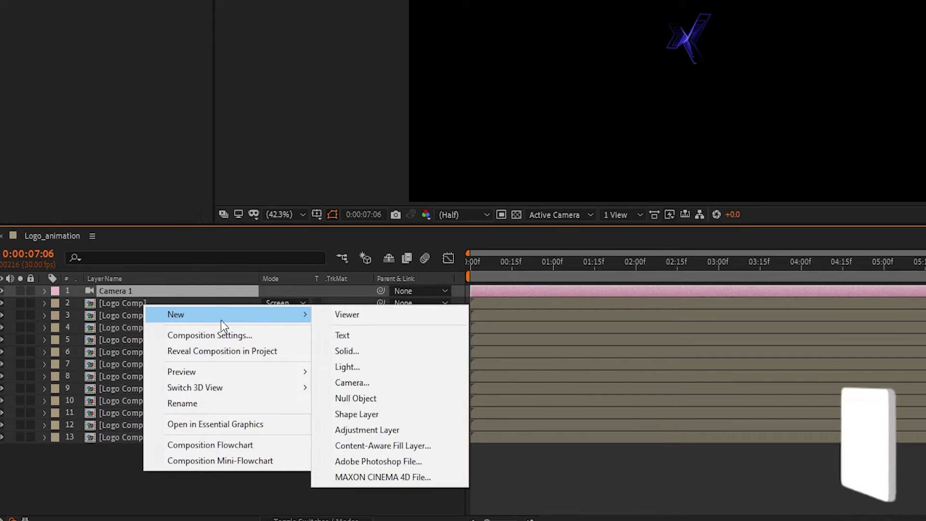
{"action": "left_click", "coordinate": [356, 398]}
{"action": "key", "text": "Return"}
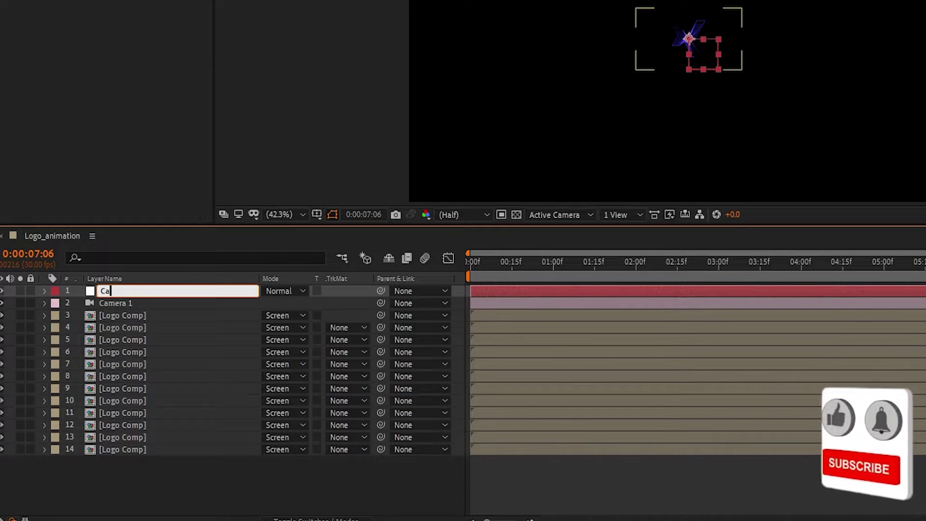
{"action": "type", "text": "Camera_Control"}
{"action": "key", "text": "Return"}
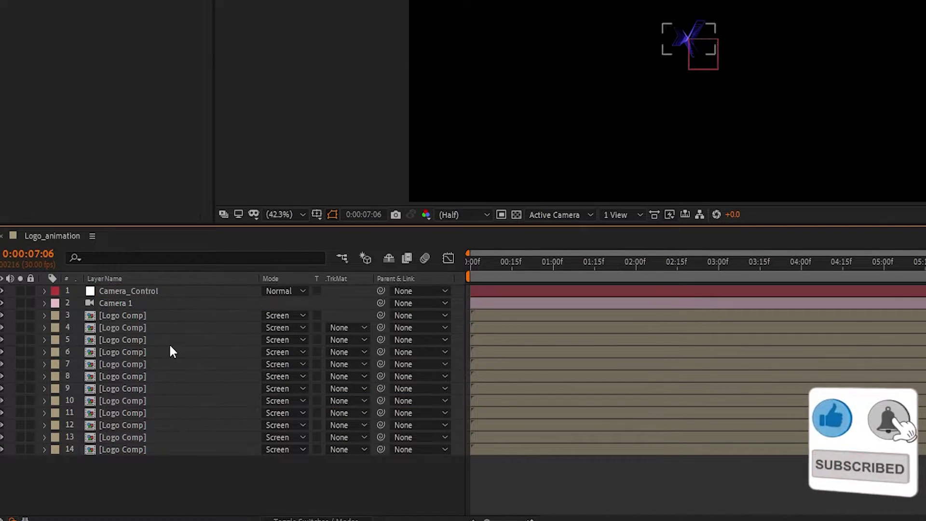
Parent Camera 1 to the Camera_Control null and make the null a 3D layer.
{"action": "left_click", "coordinate": [219, 303]}
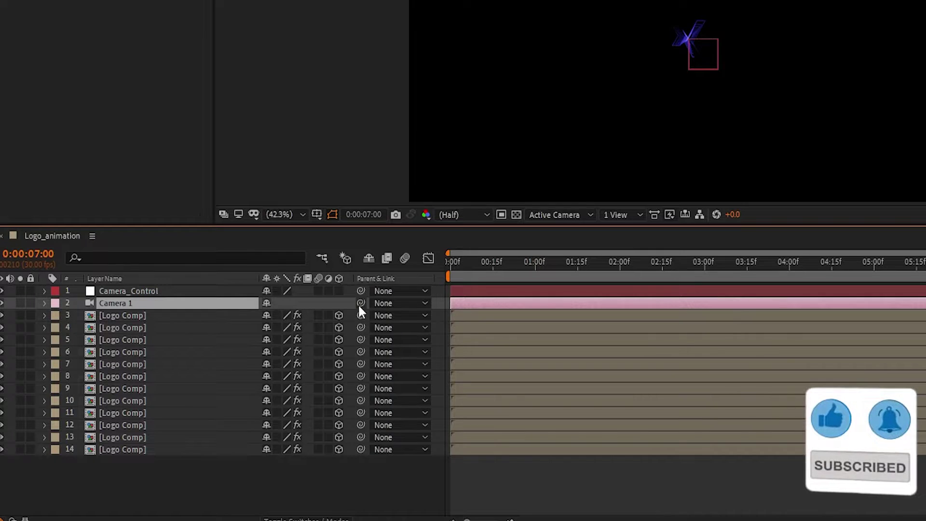
{"action": "left_click_drag", "start_coordinate": [359, 304], "coordinate": [207, 288]}
{"action": "left_click", "coordinate": [181, 289]}
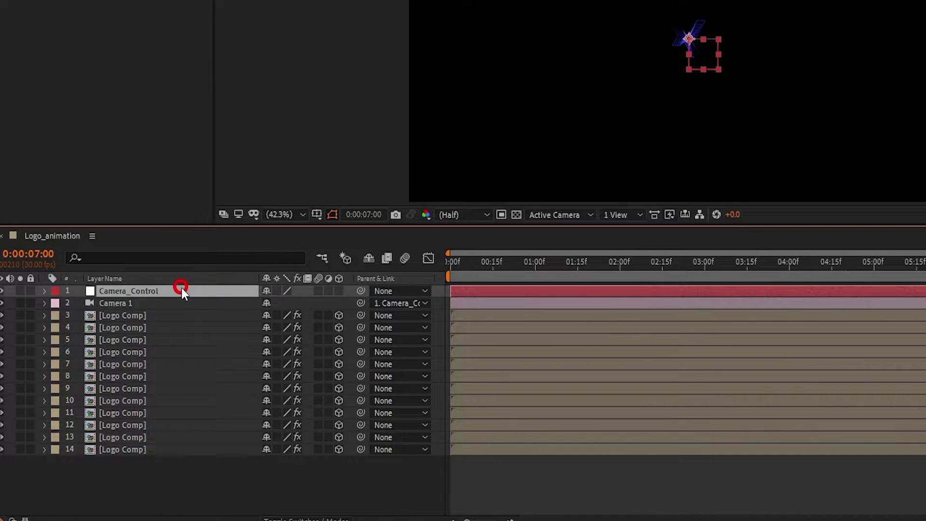
{"action": "left_click", "coordinate": [340, 290]}
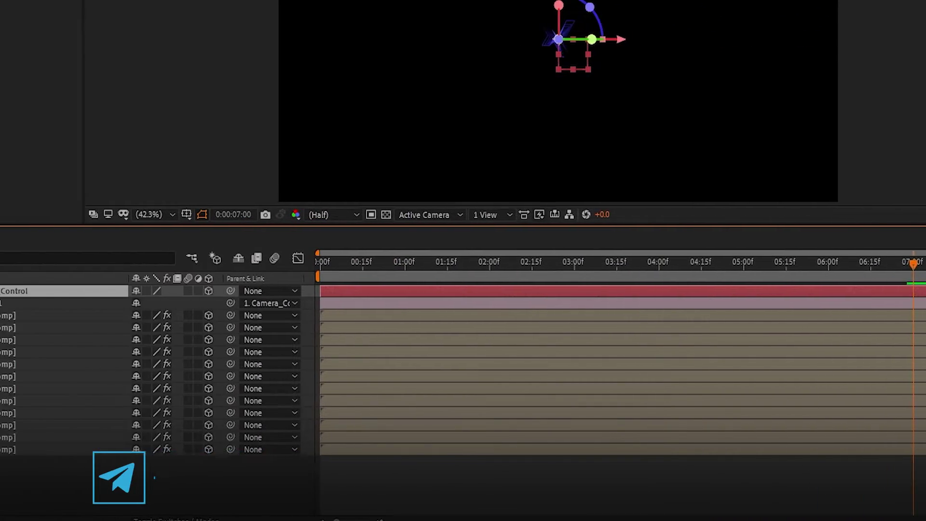
Keyframe Camera_Control's Position at 7 seconds and raise its Z value to 6210.
{"action": "key", "text": "p"}
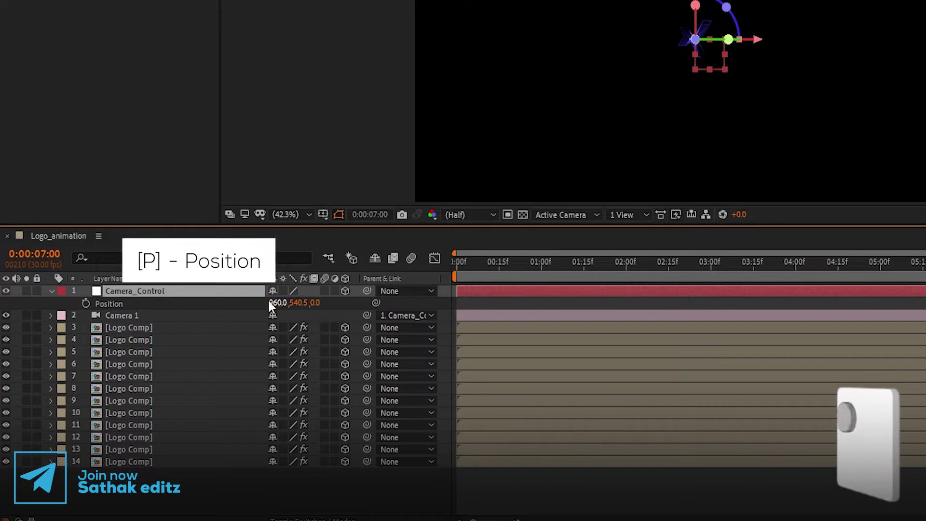
{"action": "left_click", "coordinate": [86, 303]}
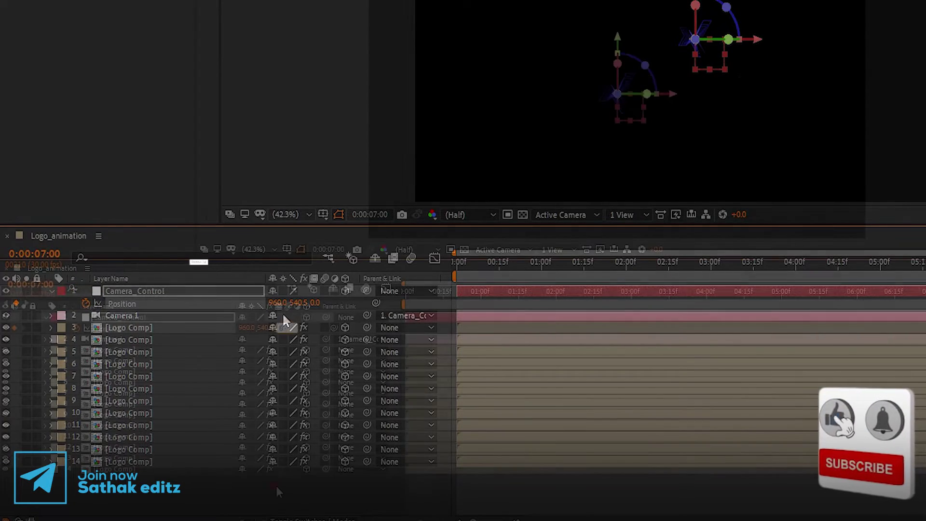
{"action": "left_click_drag", "start_coordinate": [314, 302], "coordinate": [809, 303]}
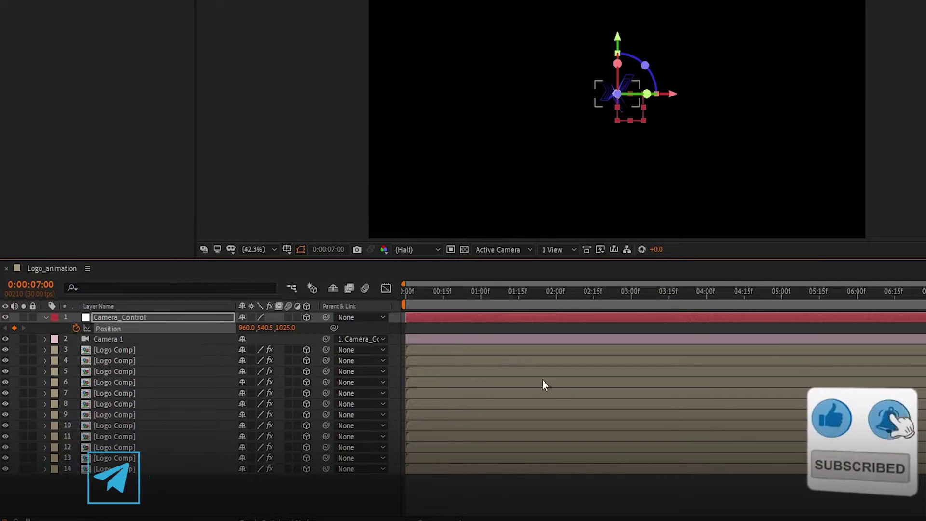
{"action": "left_click_drag", "start_coordinate": [287, 328], "coordinate": [853, 207]}
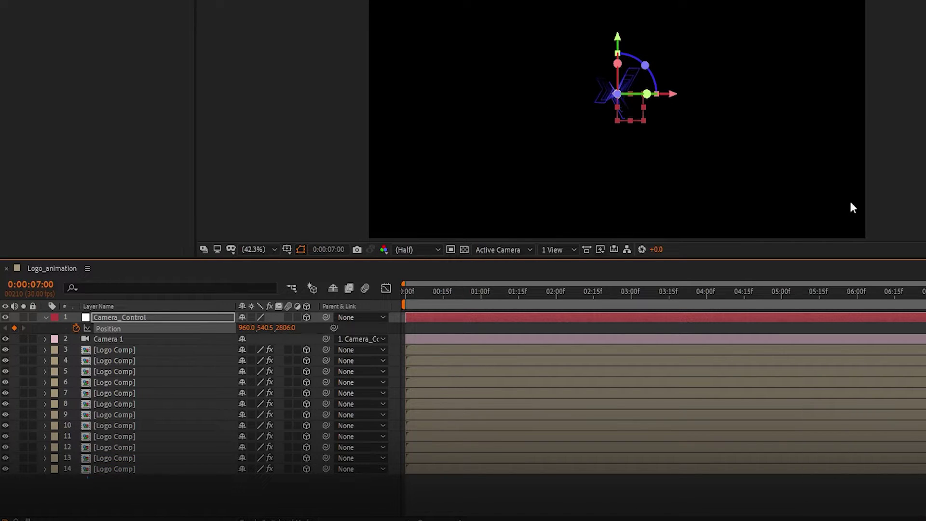
{"action": "left_click_drag", "start_coordinate": [285, 328], "coordinate": [847, 270]}
{"action": "left_click_drag", "start_coordinate": [280, 328], "coordinate": [880, 208]}
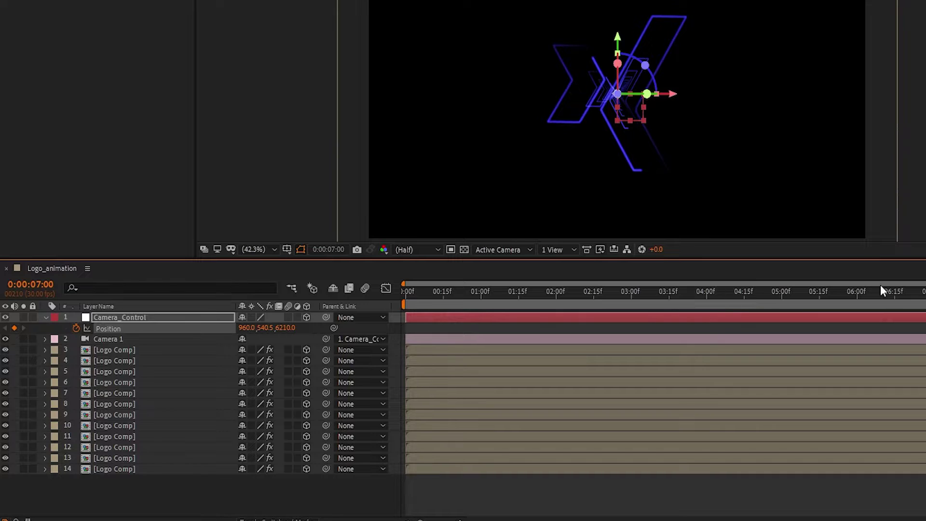
At 5 seconds, add a Camera_Control Position keyframe and push its Z value forward to 30333, past the stacked logo layers.
{"action": "left_click_drag", "start_coordinate": [611, 284], "coordinate": [404, 276]}
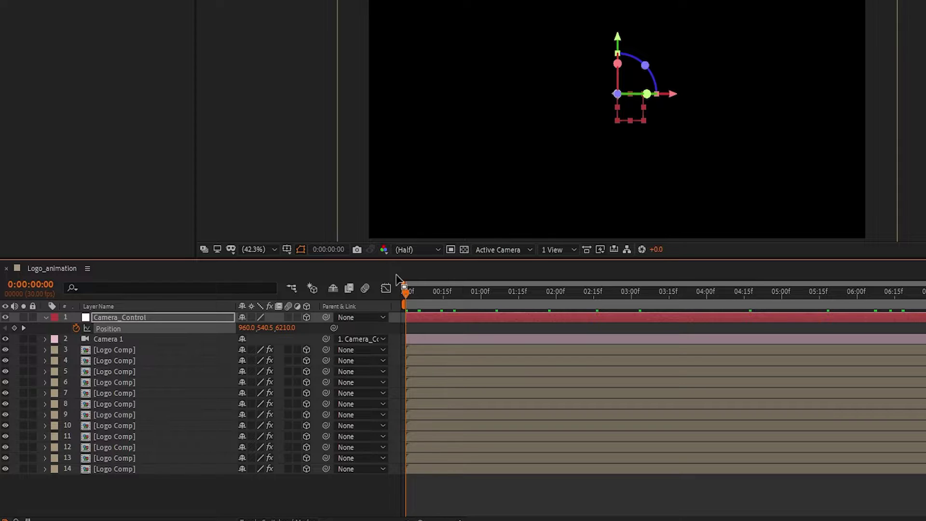
{"action": "left_click", "coordinate": [783, 295]}
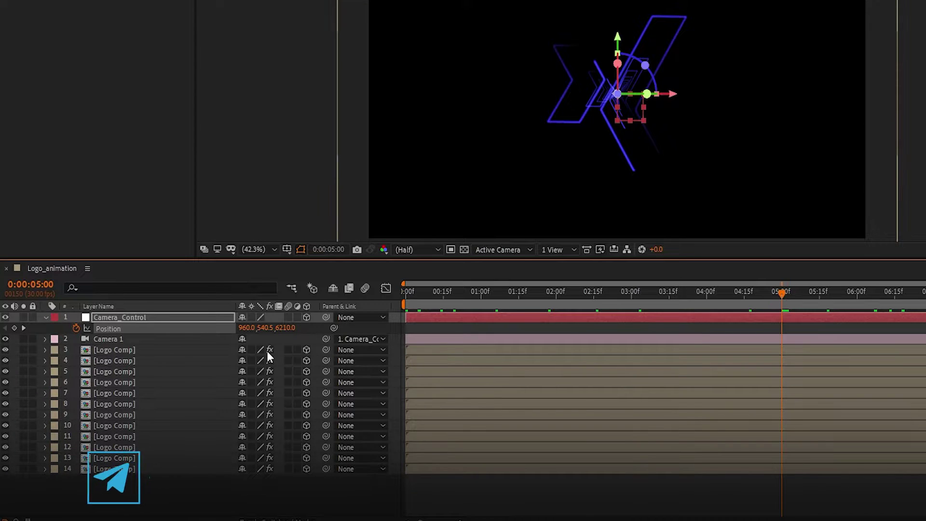
{"action": "left_click_drag", "start_coordinate": [285, 328], "coordinate": [467, 329]}
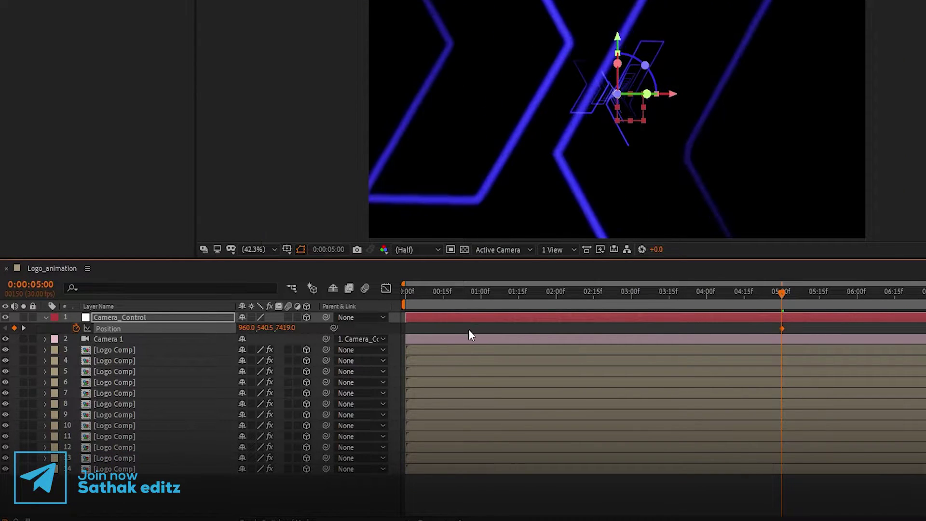
{"action": "left_click_drag", "start_coordinate": [292, 328], "coordinate": [843, 260]}
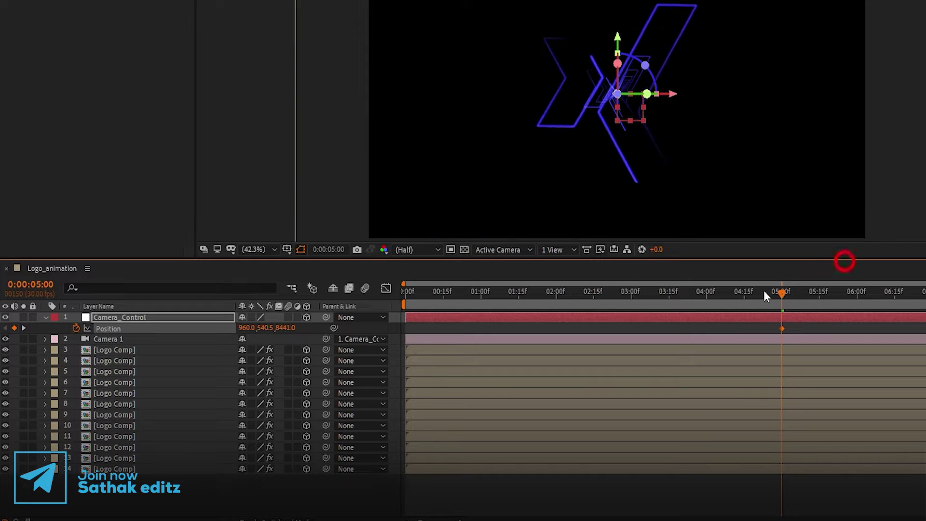
{"action": "left_click", "coordinate": [275, 330]}
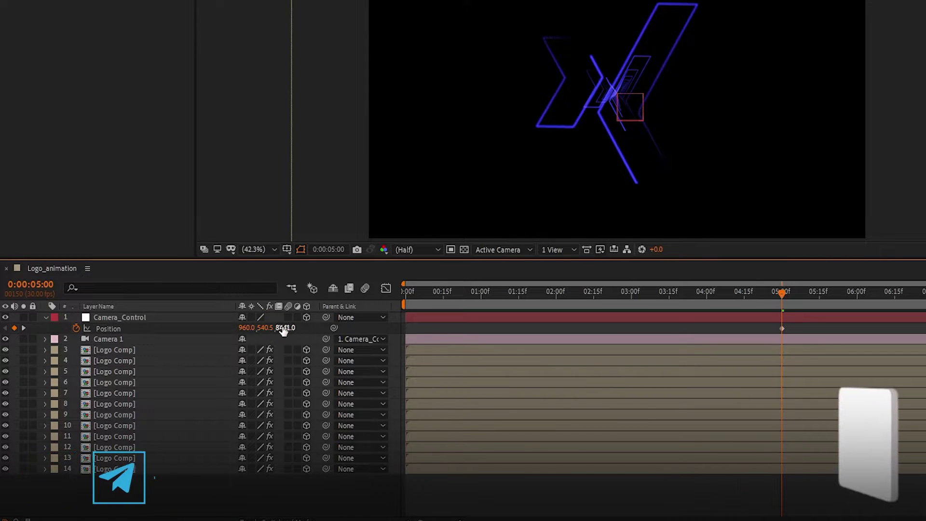
{"action": "left_click_drag", "start_coordinate": [284, 329], "coordinate": [892, 270]}
{"action": "left_click_drag", "start_coordinate": [198, 420], "coordinate": [415, 421]}
{"action": "left_click_drag", "start_coordinate": [196, 423], "coordinate": [385, 424]}
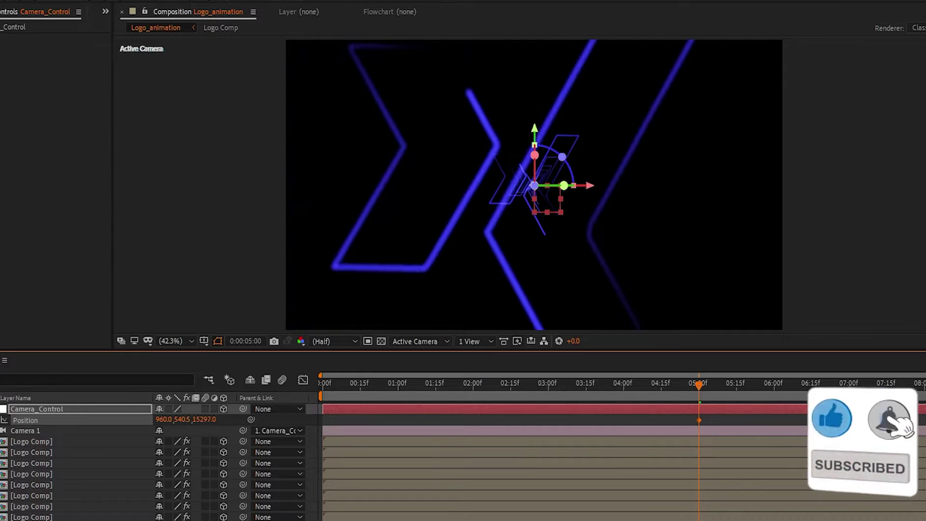
{"action": "left_click_drag", "start_coordinate": [193, 421], "coordinate": [386, 421]}
{"action": "left_click_drag", "start_coordinate": [193, 422], "coordinate": [916, 420]}
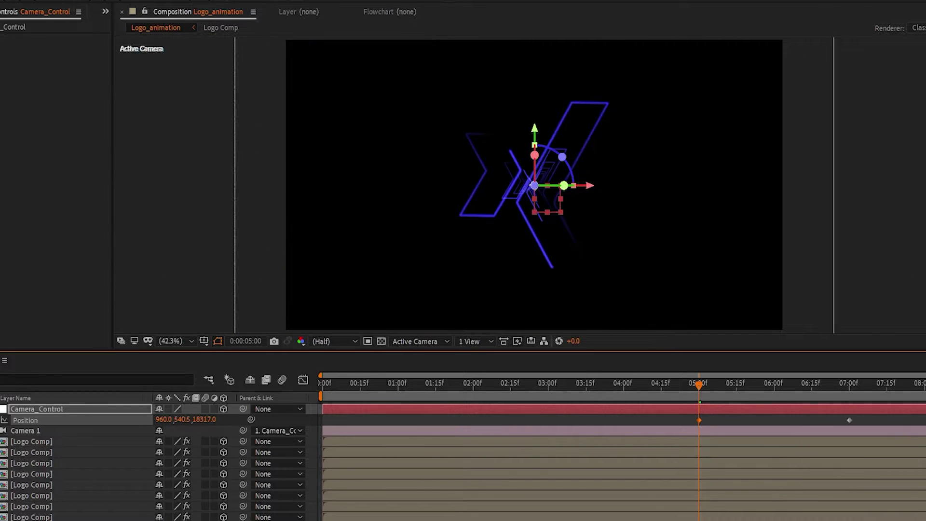
{"action": "left_click_drag", "start_coordinate": [203, 420], "coordinate": [762, 385]}
{"action": "left_click_drag", "start_coordinate": [340, 400], "coordinate": [539, 393]}
{"action": "left_click_drag", "start_coordinate": [204, 420], "coordinate": [911, 373]}
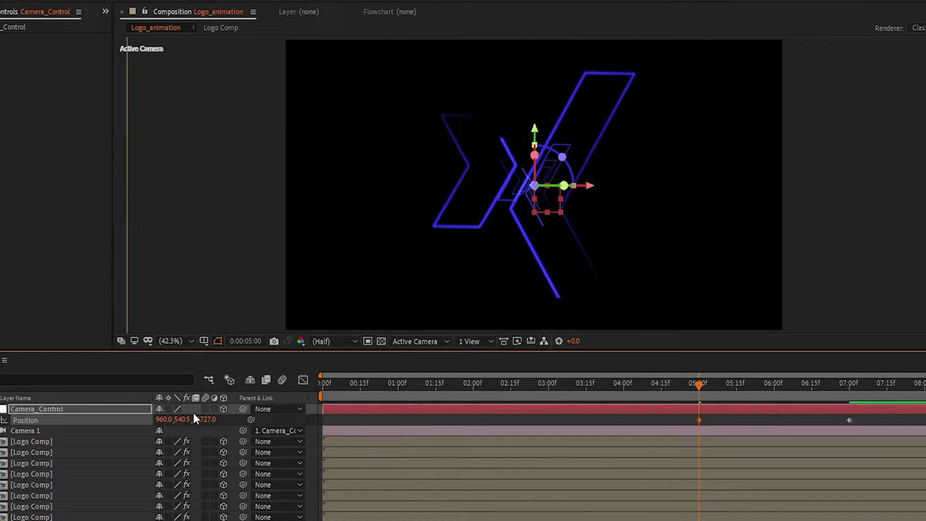
{"action": "left_click_drag", "start_coordinate": [202, 419], "coordinate": [528, 419]}
{"action": "left_click_drag", "start_coordinate": [202, 419], "coordinate": [268, 439]}
{"action": "left_click_drag", "start_coordinate": [197, 422], "coordinate": [513, 450]}
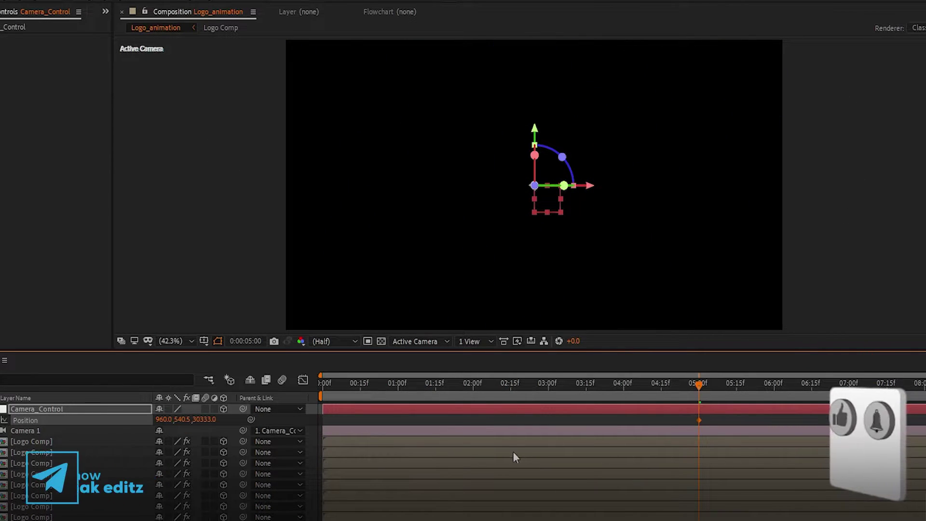
Move Camera_Control's Position keyframe from 5 seconds to the start of the timeline.
{"action": "left_click_drag", "start_coordinate": [698, 383], "coordinate": [299, 385]}
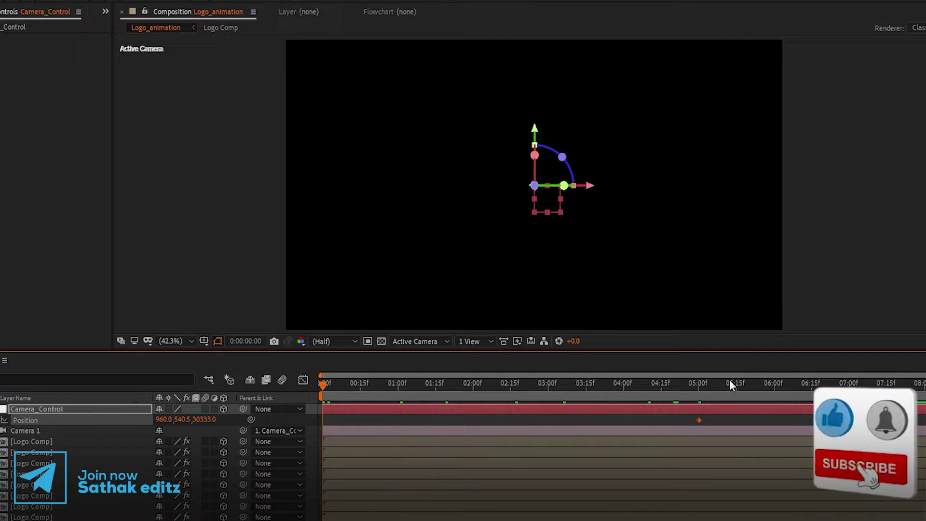
{"action": "left_click", "coordinate": [698, 420]}
{"action": "left_click_drag", "start_coordinate": [697, 419], "coordinate": [327, 429]}
Show Camera_Control's rotation properties, add a Z Rotation keyframe at 0 seconds and move that keyframe to 7 seconds.
{"action": "left_click", "coordinate": [104, 405]}
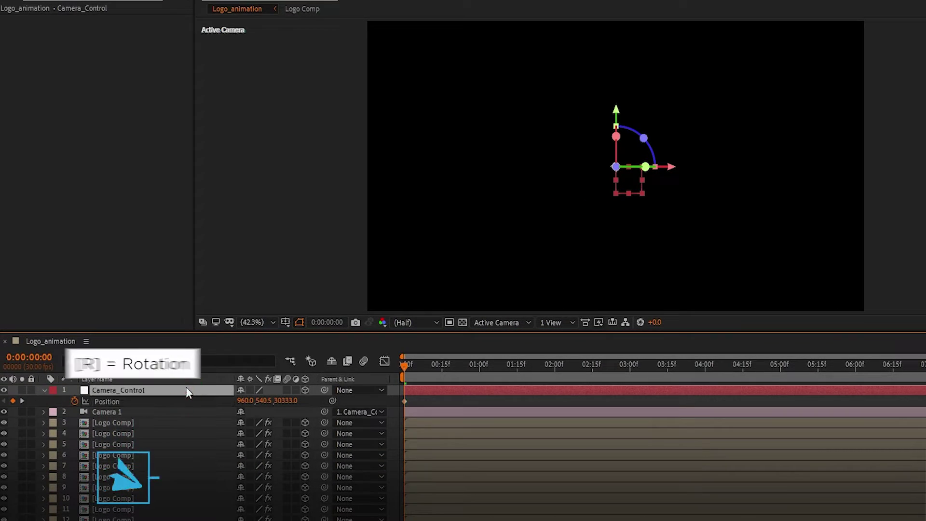
{"action": "key", "text": "r"}
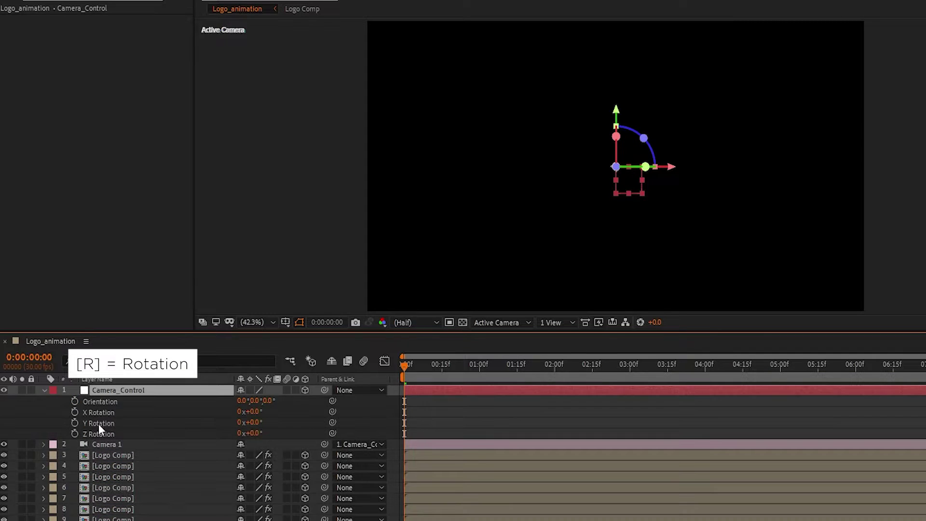
{"action": "left_click", "coordinate": [76, 430]}
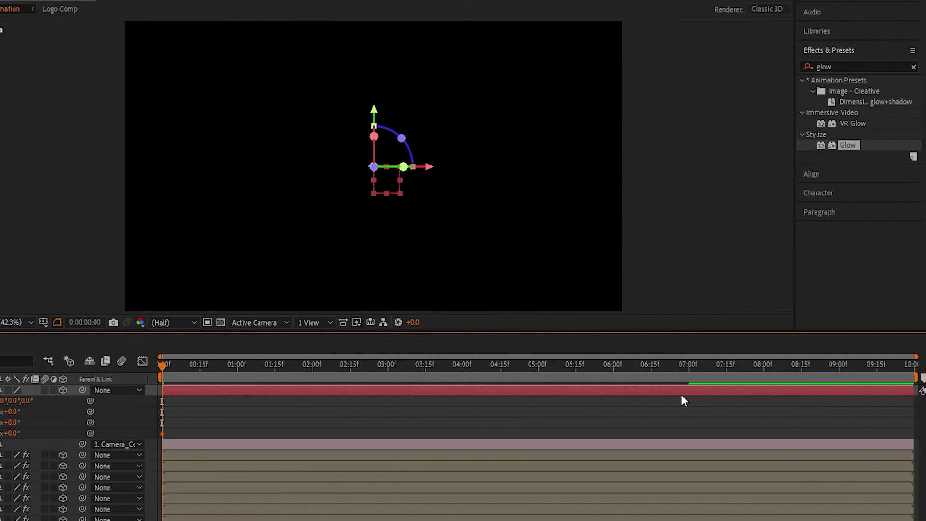
{"action": "left_click", "coordinate": [688, 368]}
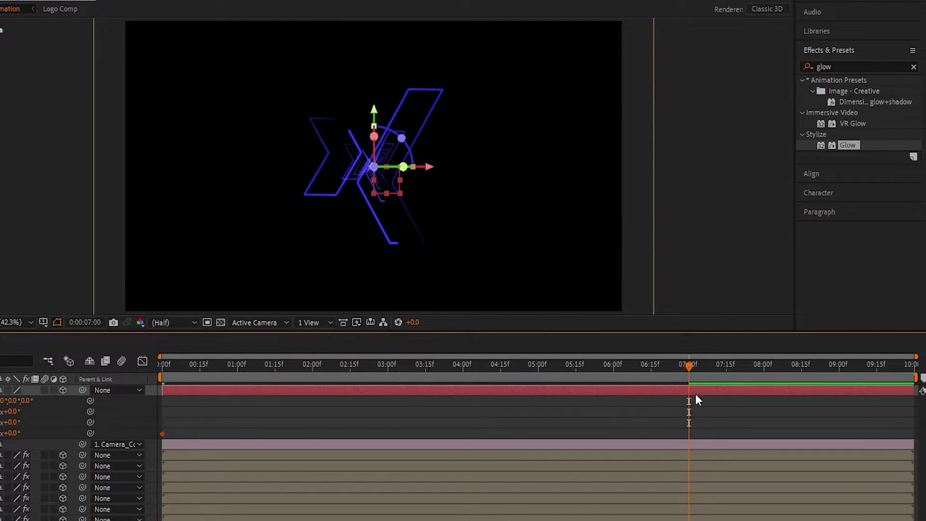
{"action": "left_click_drag", "start_coordinate": [690, 441], "coordinate": [687, 436]}
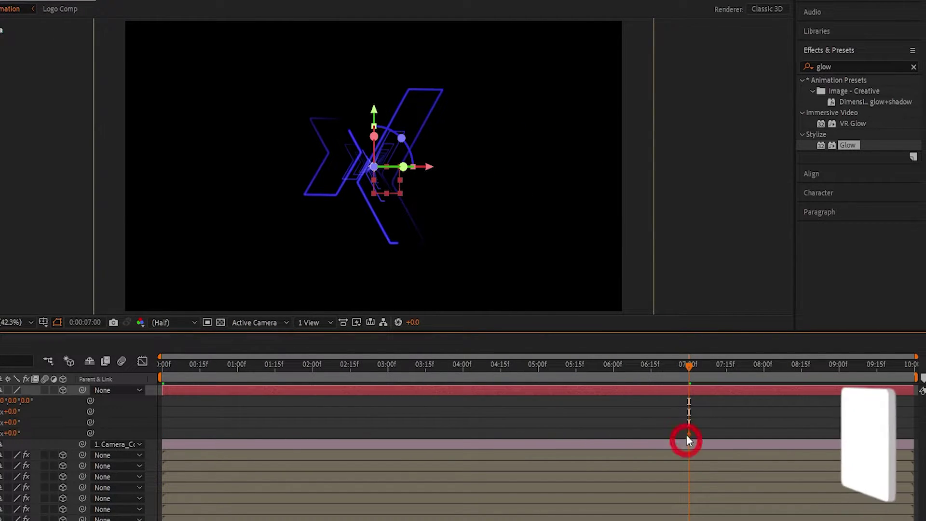
Set Camera_Control's Z Rotation to 90° at 0 seconds.
{"action": "left_click_drag", "start_coordinate": [539, 366], "coordinate": [45, 363]}
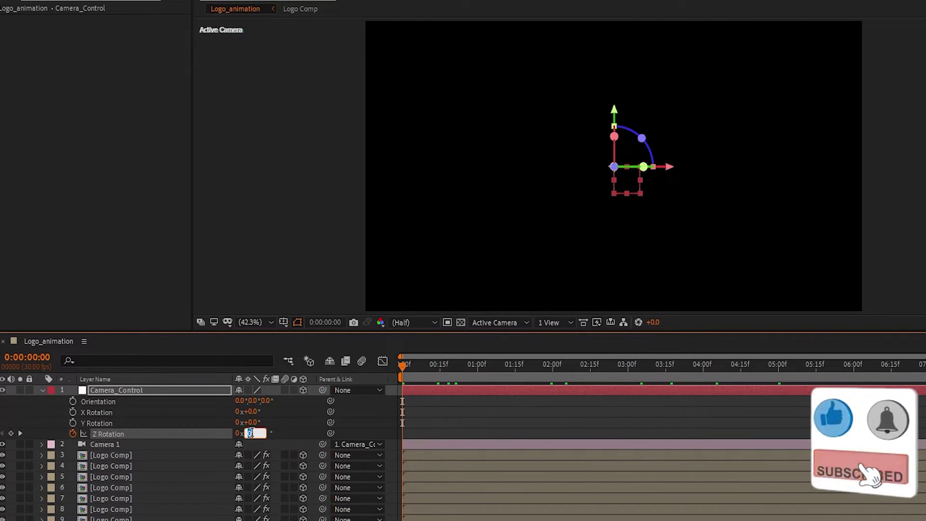
{"action": "type", "text": "90"}
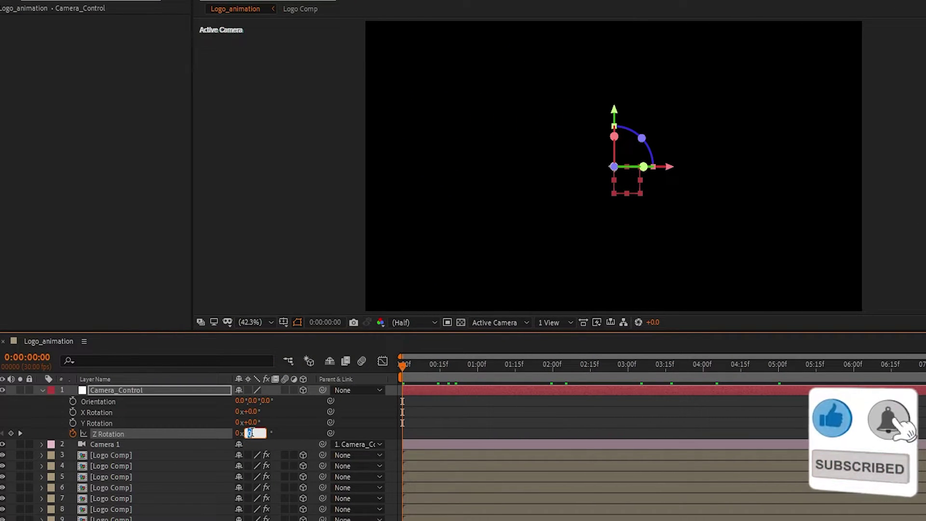
{"action": "left_click", "coordinate": [290, 428]}
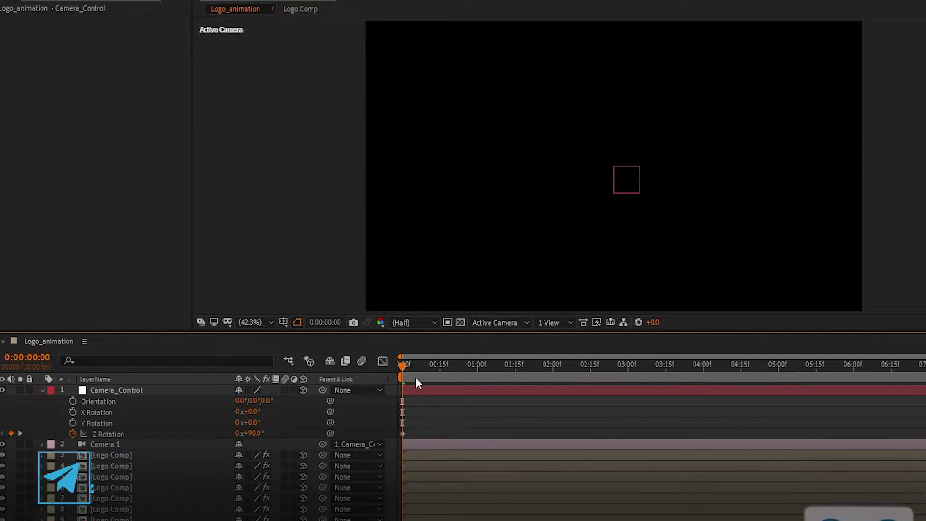
Show Camera_Control's keyframed properties and apply Easy Ease to all its Position and Z Rotation keyframes.
{"action": "left_click", "coordinate": [855, 390]}
{"action": "key", "text": "u"}
{"action": "left_click_drag", "start_coordinate": [770, 403], "coordinate": [184, 418]}
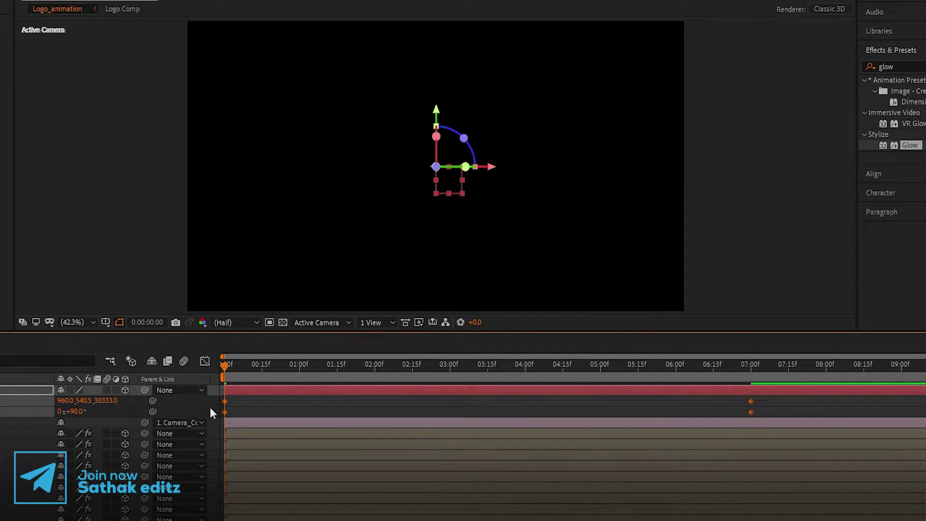
{"action": "right_click", "coordinate": [224, 411]}
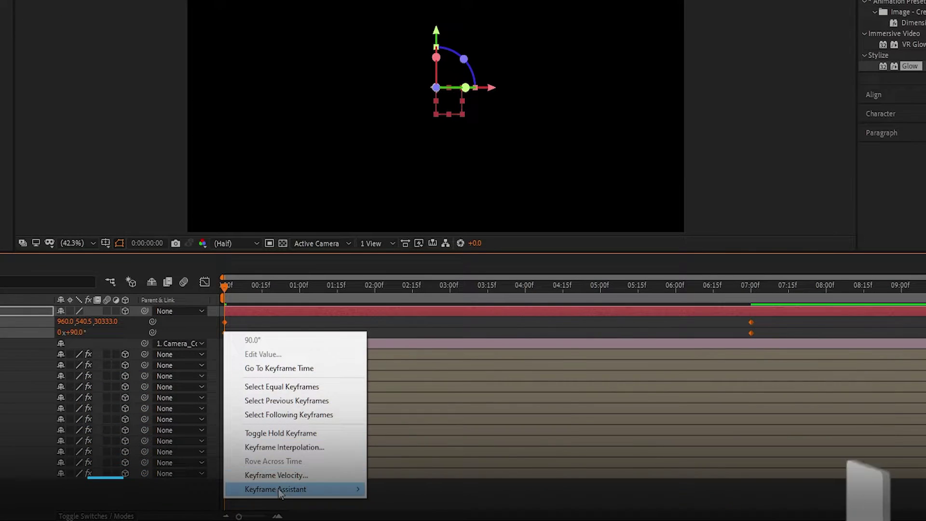
{"action": "mouse_move", "coordinate": [299, 487]}
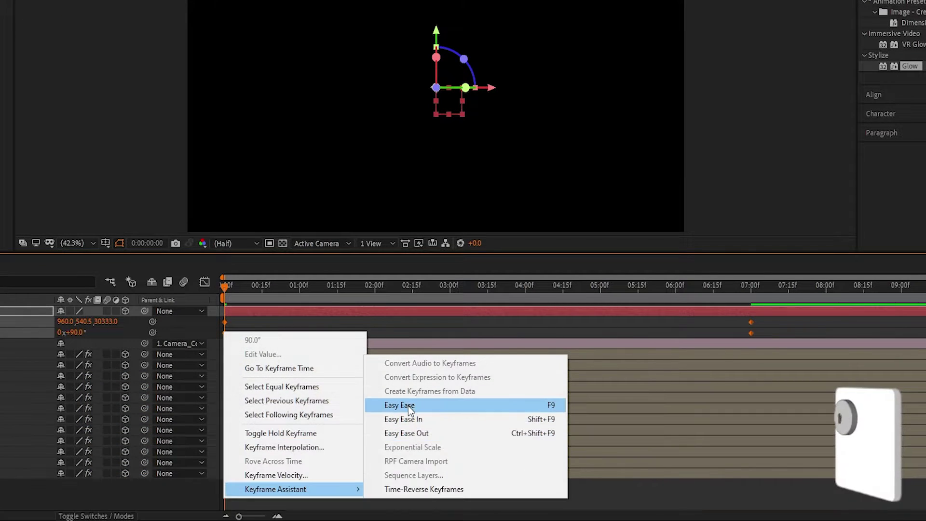
{"action": "left_click", "coordinate": [408, 405]}
Lengthen the camera's slowdown in the Graph Editor by pulling the 7-second keyframe's handle back toward about 4 seconds.
{"action": "left_click", "coordinate": [204, 282]}
{"action": "left_click_drag", "start_coordinate": [751, 473], "coordinate": [549, 473]}
{"action": "left_click", "coordinate": [204, 282]}
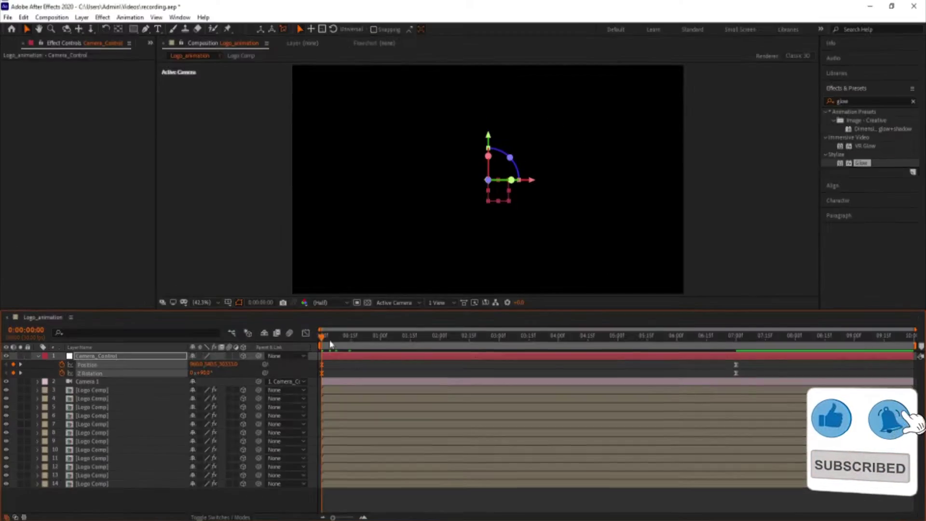
{"action": "left_click", "coordinate": [305, 292]}
Create a 1920 x 1081 px, 30 fps, 10-second composition named Glossy logo.
{"action": "left_click", "coordinate": [7, 40]}
{"action": "left_click", "coordinate": [30, 303]}
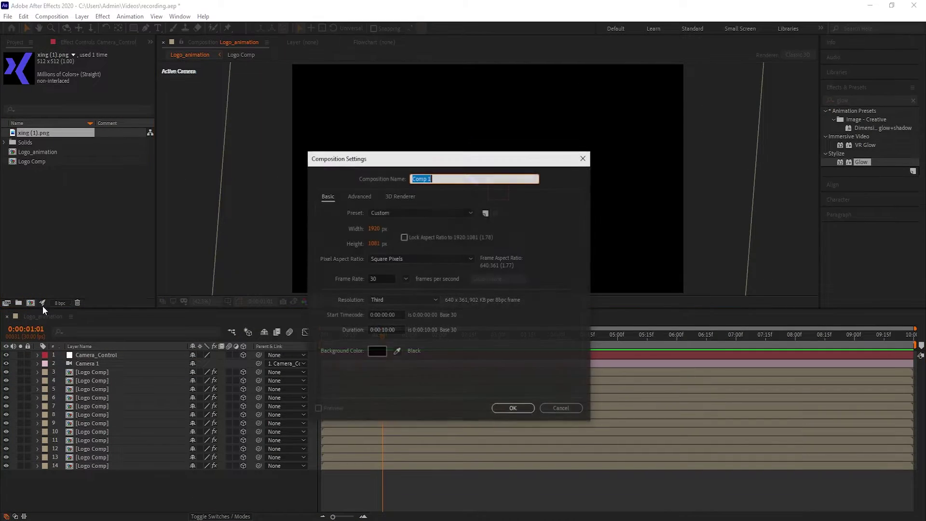
{"action": "type", "text": "Glossy logo"}
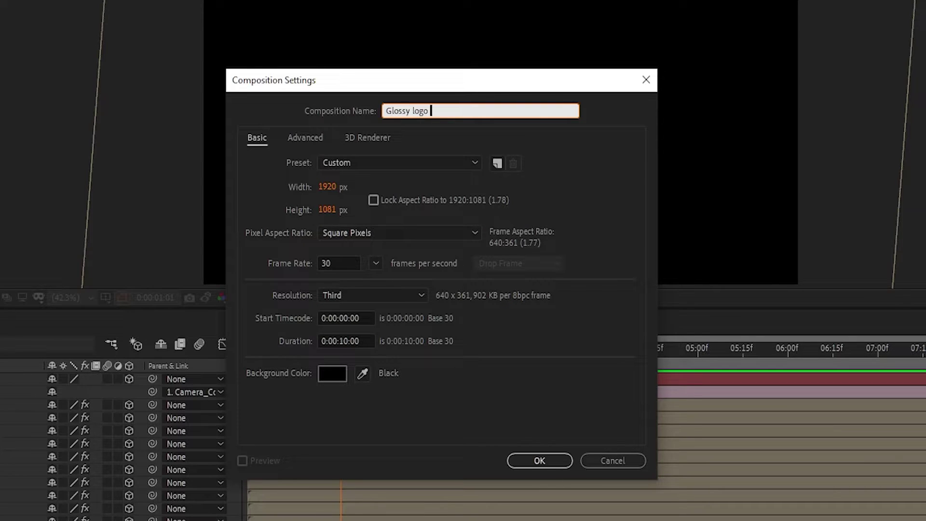
{"action": "left_click", "coordinate": [539, 461]}
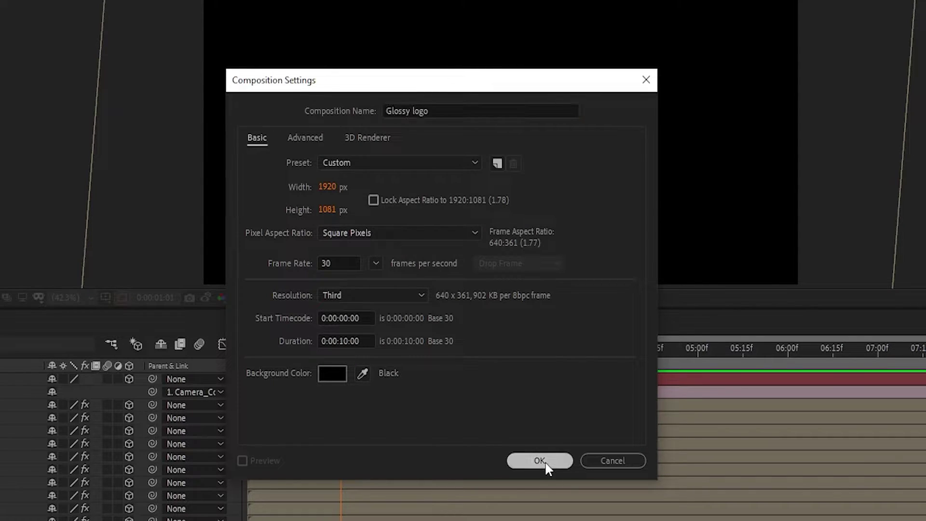
Add Logo Comp to the Glossy logo composition and apply the Find Edges effect to it.
{"action": "left_click_drag", "start_coordinate": [34, 85], "coordinate": [189, 456]}
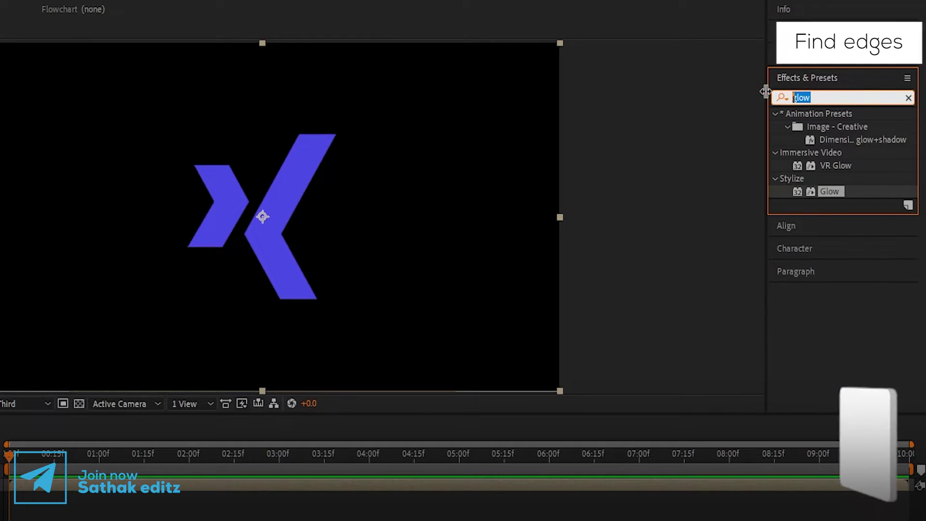
{"action": "type", "text": "Find"}
{"action": "left_click_drag", "start_coordinate": [830, 126], "coordinate": [167, 398]}
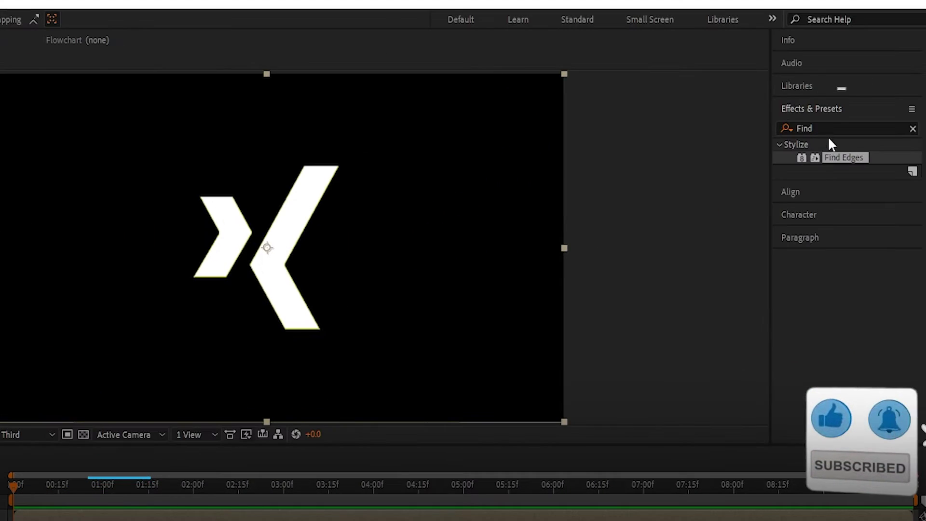
Apply Simple Choker to the Logo Comp layer and set Choke Matte to 2.
{"action": "double_click", "coordinate": [804, 128]}
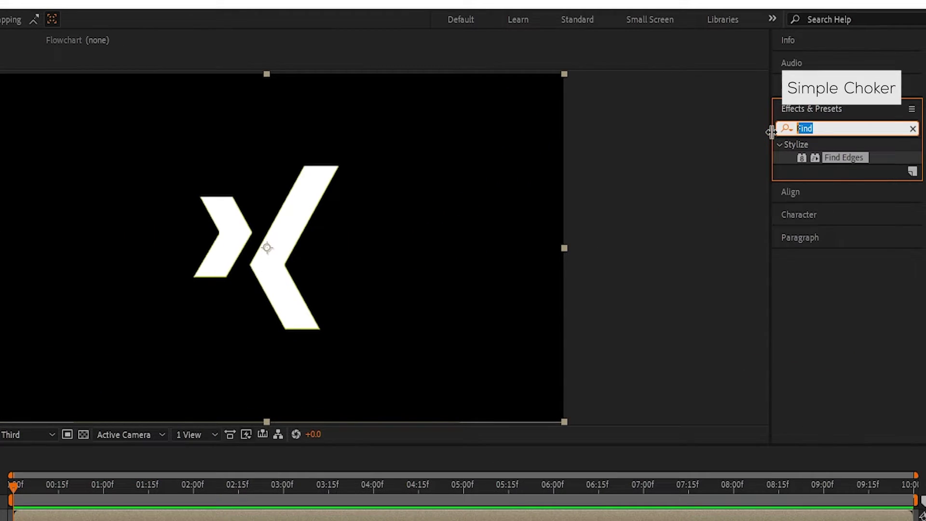
{"action": "type", "text": "Simple"}
{"action": "left_click_drag", "start_coordinate": [853, 185], "coordinate": [224, 299]}
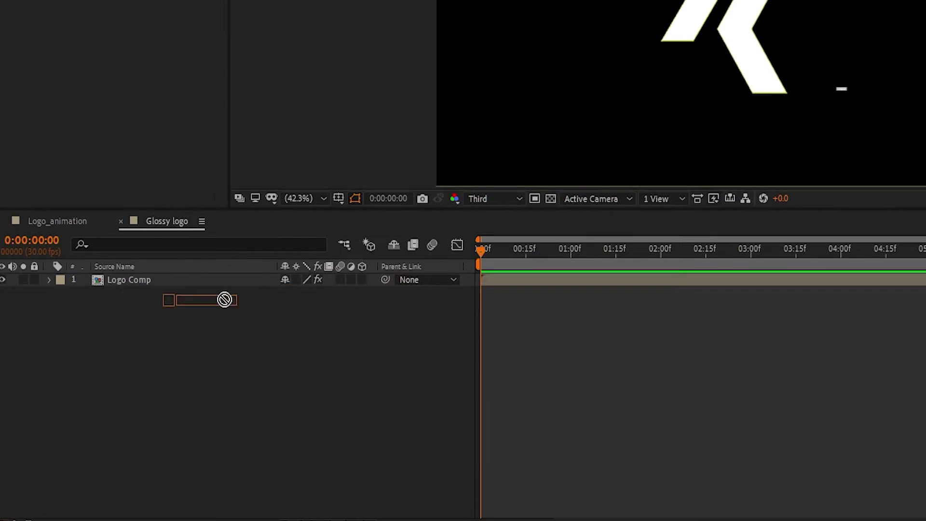
{"action": "left_click_drag", "start_coordinate": [160, 282], "coordinate": [160, 282]}
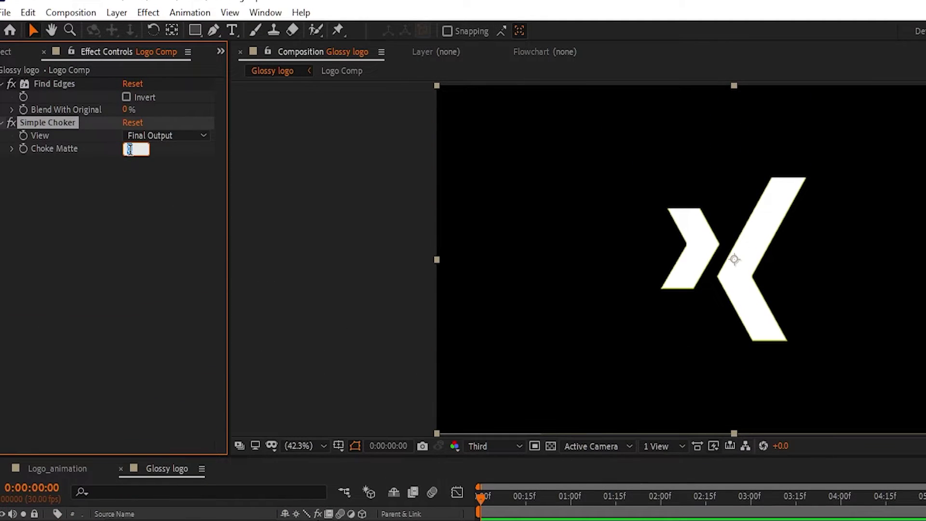
{"action": "type", "text": "2"}
{"action": "left_click", "coordinate": [129, 234]}
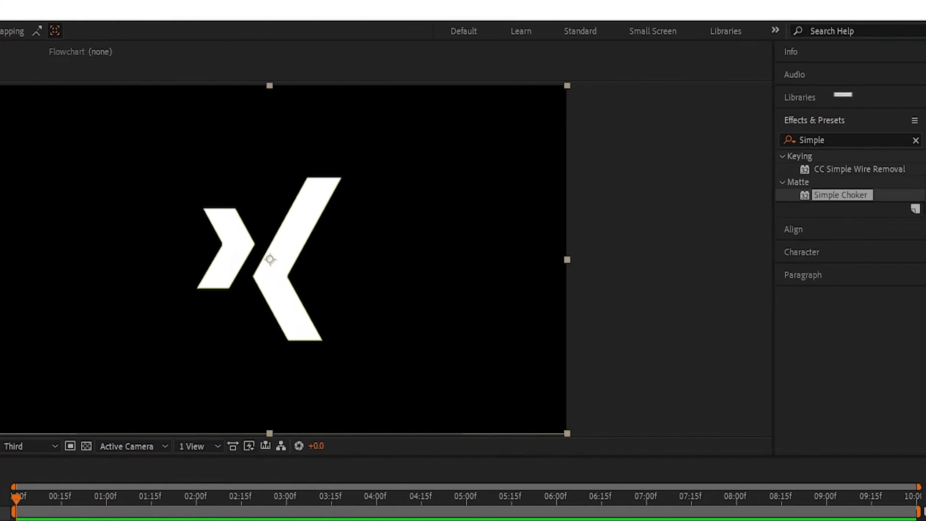
Apply Brightness & Contrast to the Logo Comp layer and set Brightness to 25.
{"action": "left_click", "coordinate": [829, 135]}
{"action": "type", "text": "brigh"}
{"action": "left_click_drag", "start_coordinate": [866, 220], "coordinate": [154, 277]}
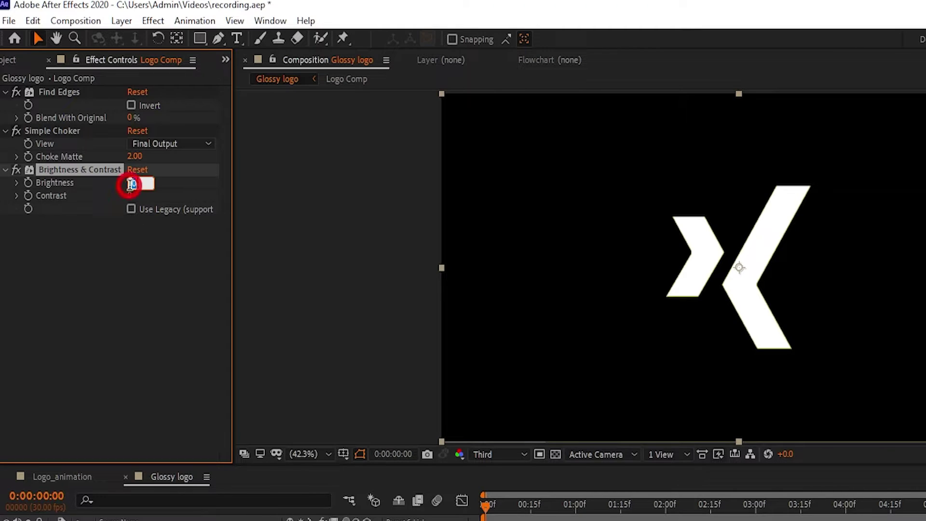
{"action": "left_click", "coordinate": [153, 245]}
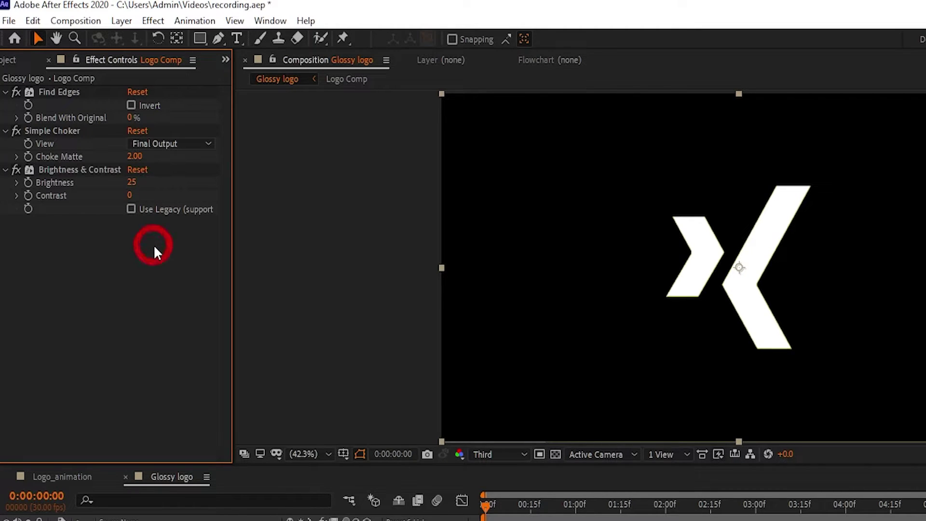
Apply Gaussian Blur to the Logo Comp layer with a Blurriness of 0.2.
{"action": "left_click", "coordinate": [800, 147]}
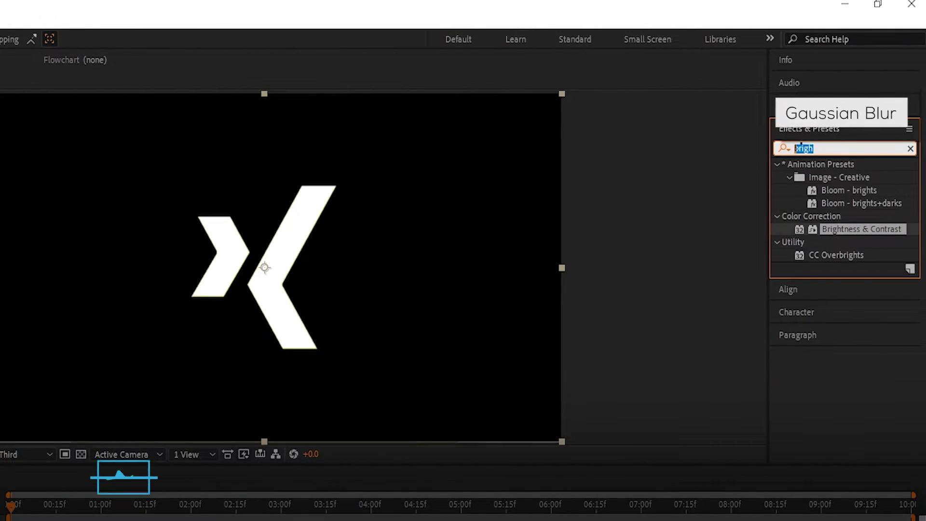
{"action": "type", "text": "Gaus"}
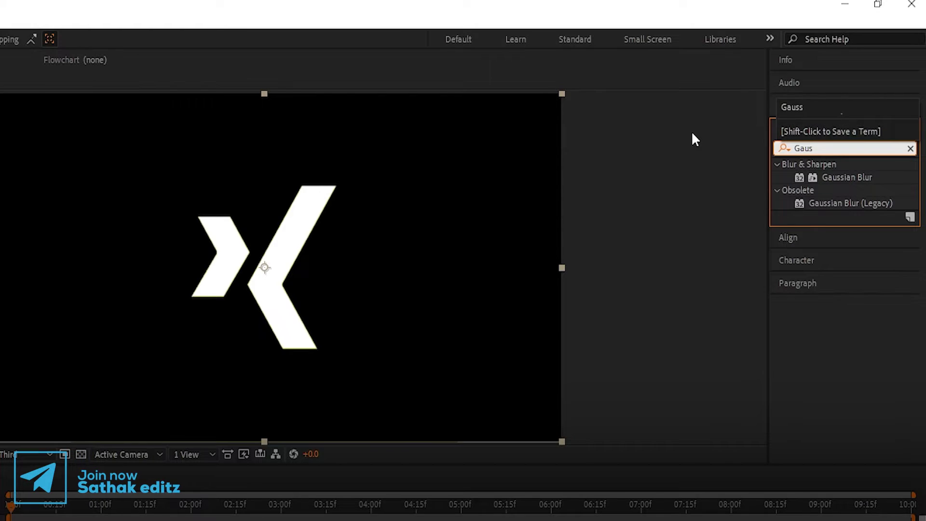
{"action": "left_click_drag", "start_coordinate": [847, 178], "coordinate": [117, 256]}
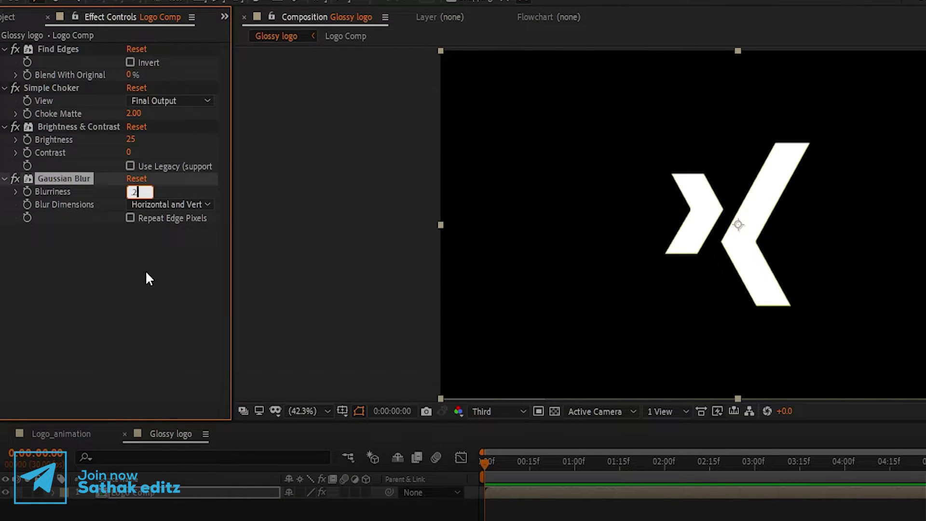
{"action": "left_click", "coordinate": [145, 278]}
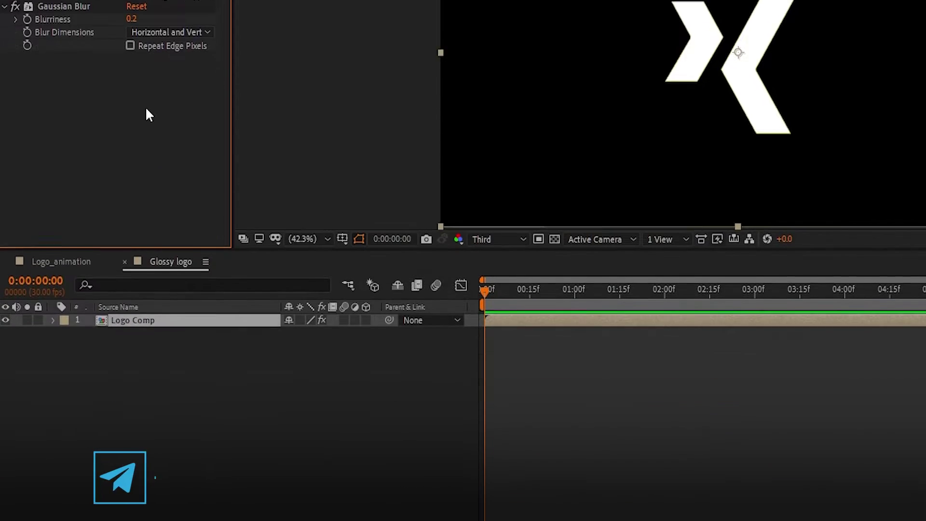
Pre-compose the Logo Comp layer as Logo edge, moving all attributes into the new composition.
{"action": "right_click", "coordinate": [149, 271]}
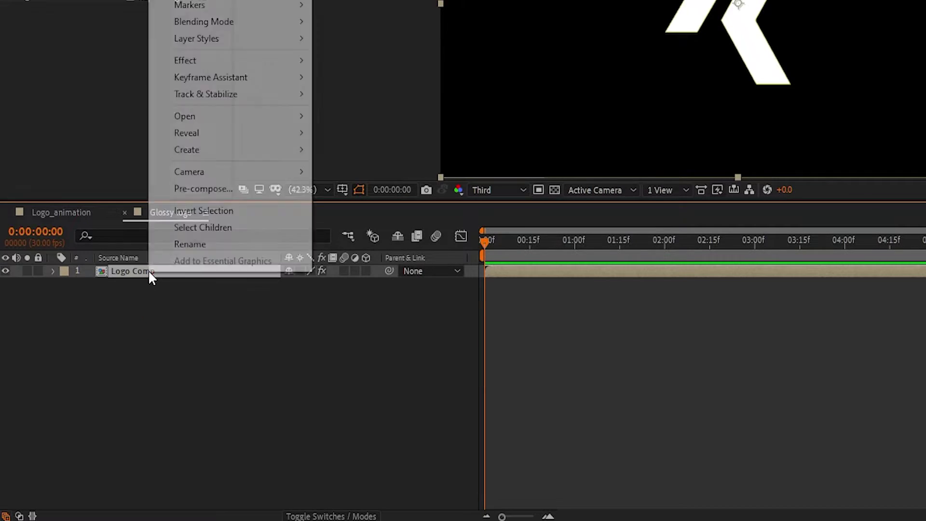
{"action": "left_click", "coordinate": [198, 186]}
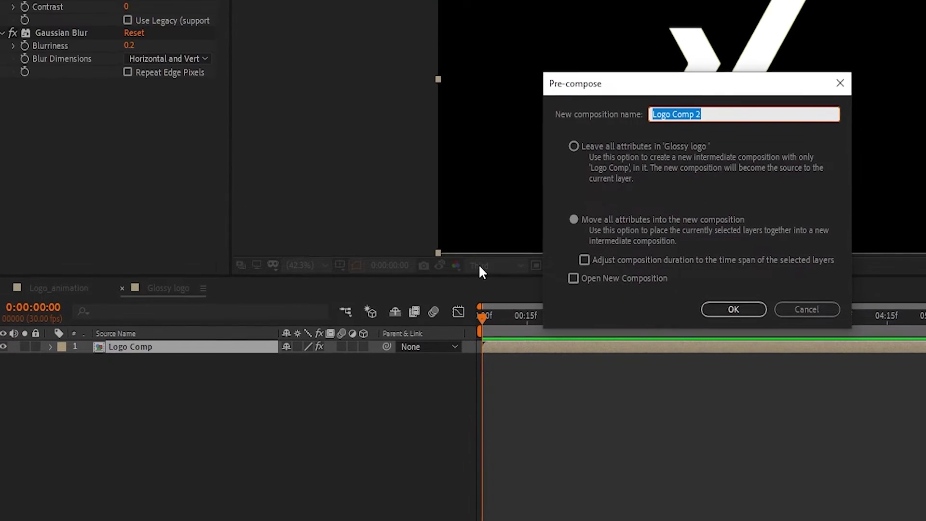
{"action": "type", "text": "Logo edge"}
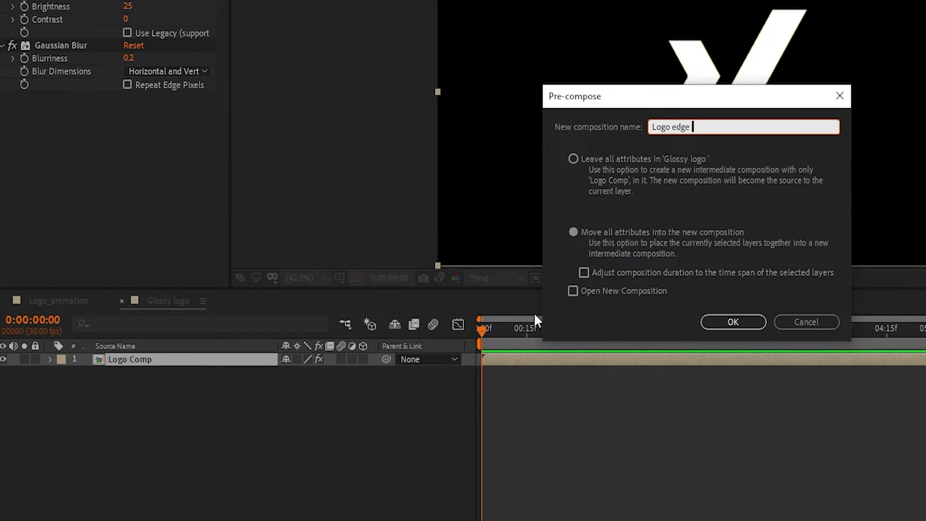
{"action": "left_click", "coordinate": [751, 321]}
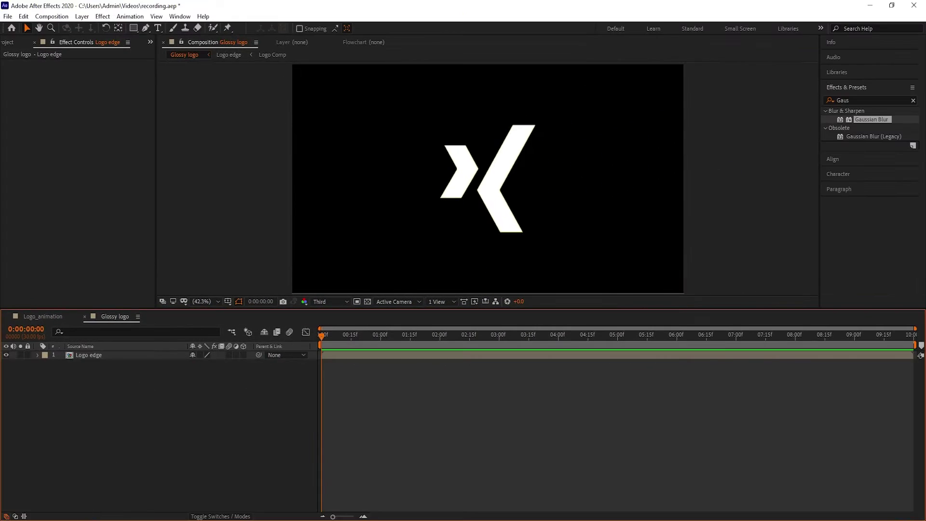
Import Reflection Map 01.mp4, place it beneath Logo edge in Glossy logo and show the layers' Mode and Track Matte columns.
{"action": "left_click_drag", "start_coordinate": [147, 78], "coordinate": [159, 477]}
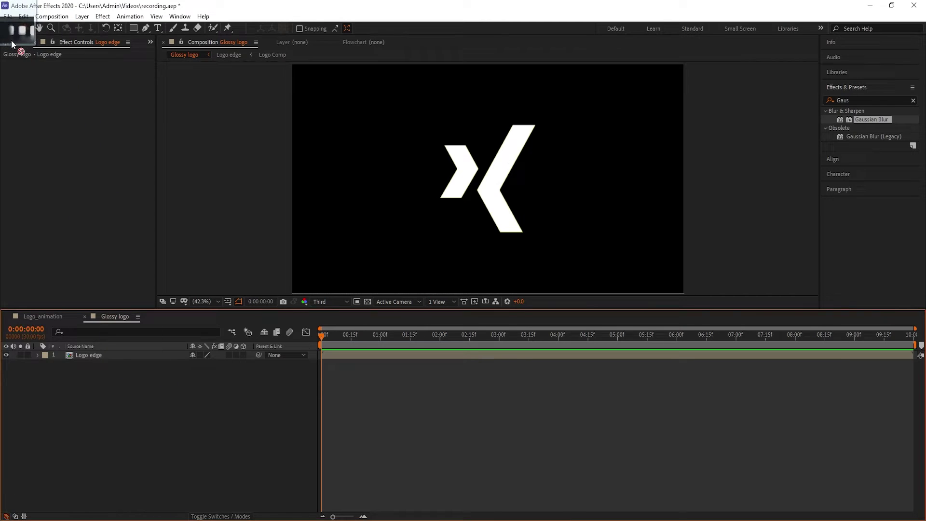
{"action": "left_click_drag", "start_coordinate": [11, 39], "coordinate": [104, 383]}
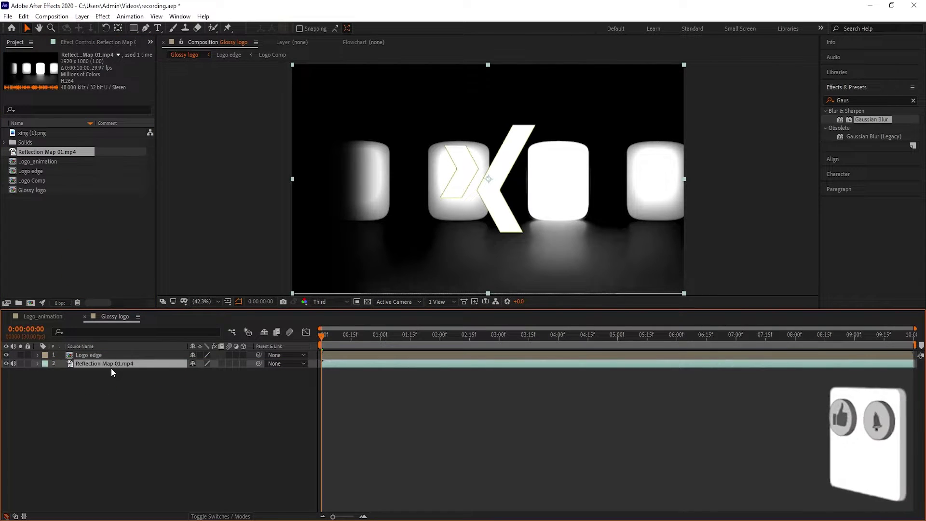
{"action": "key", "text": "F4"}
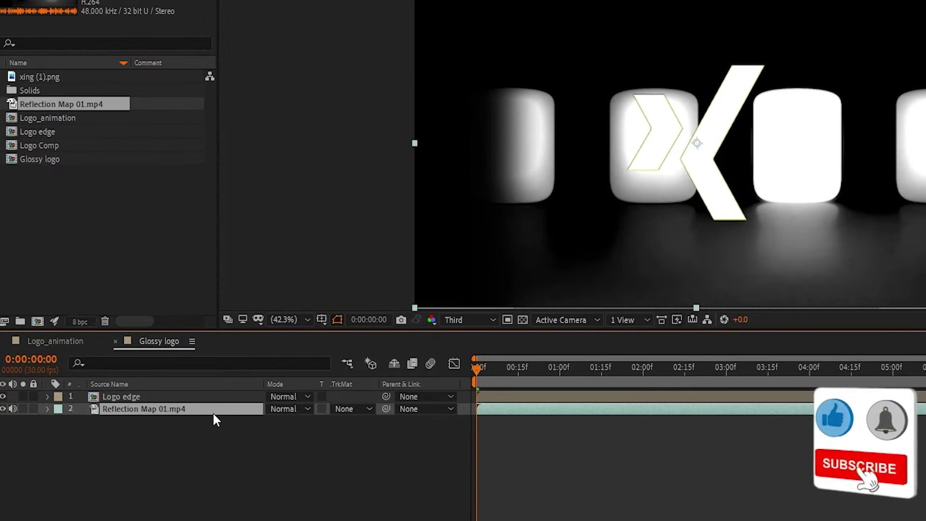
Pre-compose the Reflection Map 01.mp4 layer as Reflection, moving all attributes into the new composition.
{"action": "right_click", "coordinate": [197, 398]}
{"action": "left_click", "coordinate": [270, 333]}
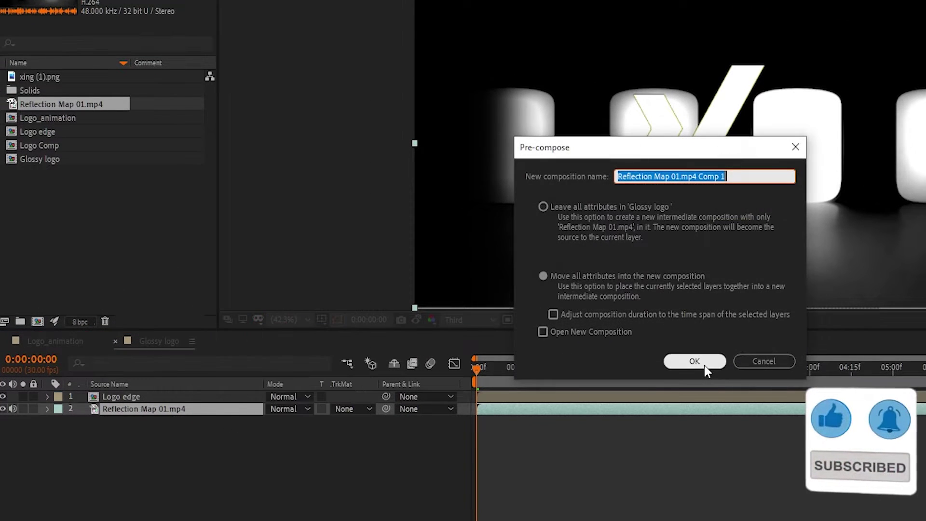
{"action": "type", "text": "Reflection"}
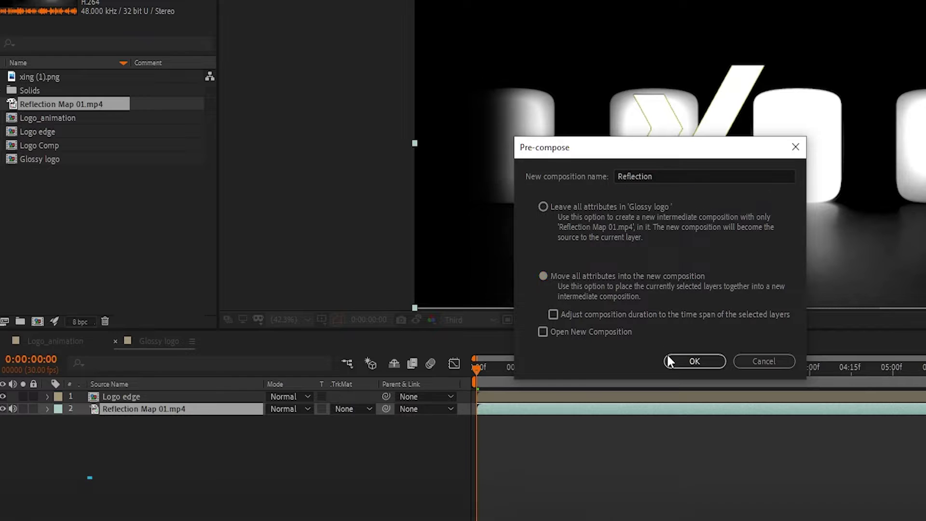
{"action": "left_click", "coordinate": [671, 360]}
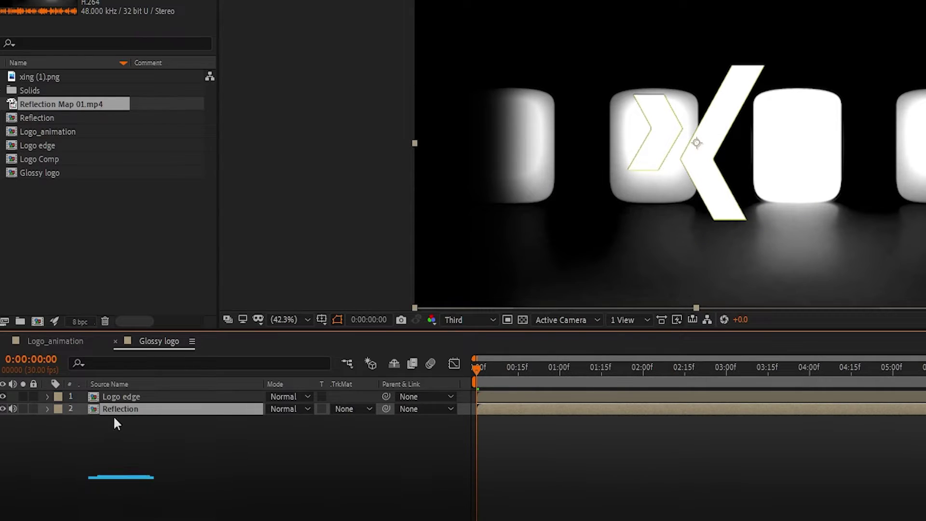
Set the Reflection layer's track matte to Alpha Matte "Logo edge" and shift the layer to start at 4 seconds.
{"action": "left_click", "coordinate": [334, 407]}
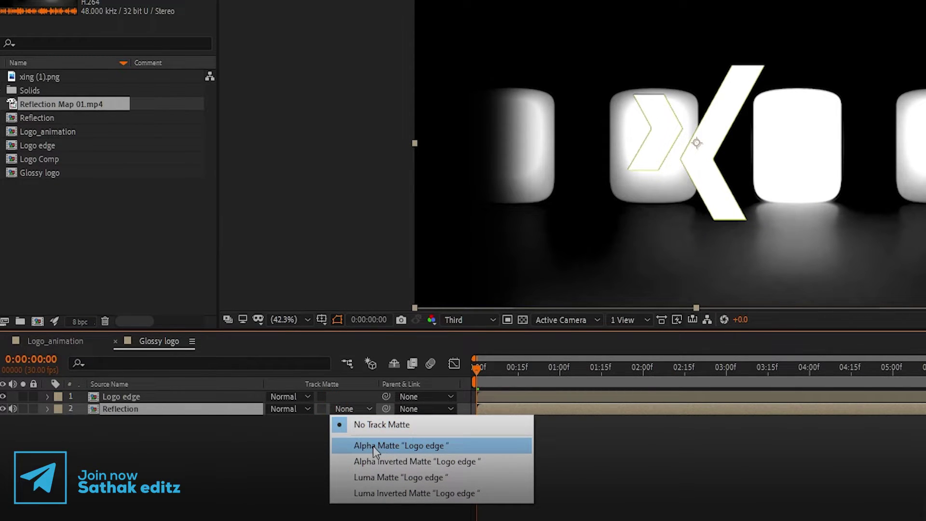
{"action": "left_click", "coordinate": [372, 445]}
{"action": "left_click_drag", "start_coordinate": [495, 409], "coordinate": [851, 407]}
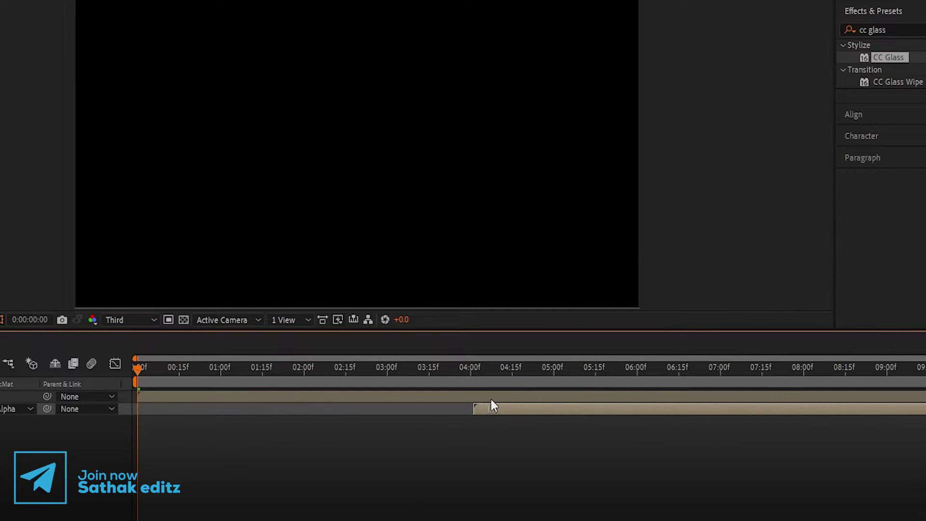
{"action": "left_click_drag", "start_coordinate": [491, 400], "coordinate": [489, 399]}
{"action": "left_click", "coordinate": [471, 368]}
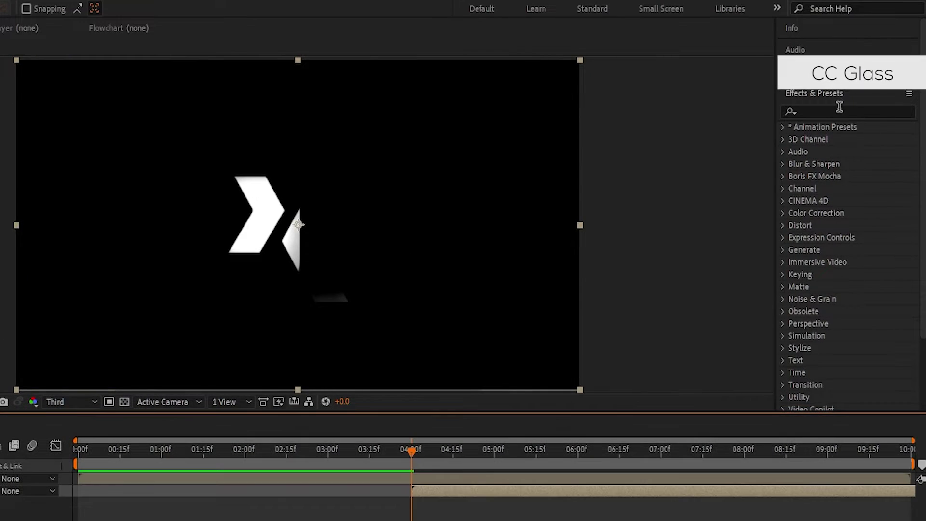
Apply the CC Glass effect to the Reflection layer and set its Bump Map to Logo edge.
{"action": "left_click", "coordinate": [898, 25]}
{"action": "type", "text": "glass"}
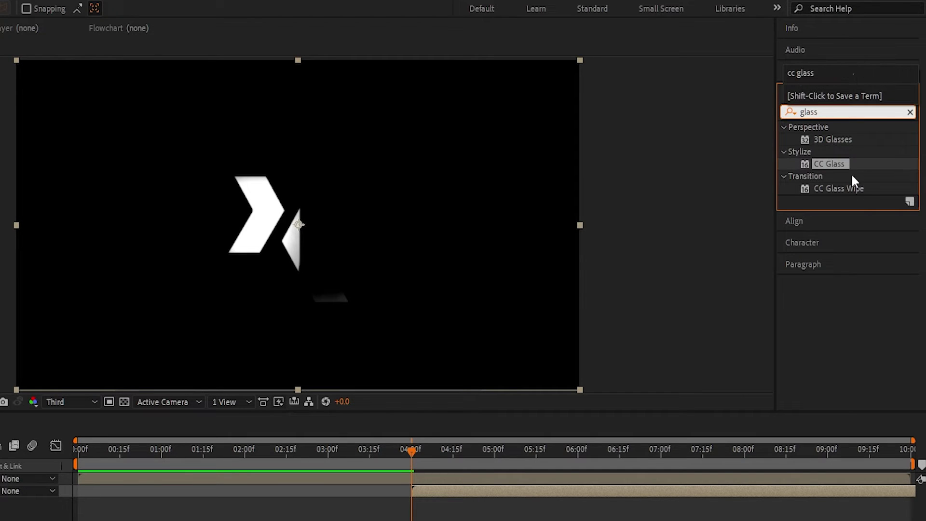
{"action": "left_click_drag", "start_coordinate": [830, 164], "coordinate": [120, 304]}
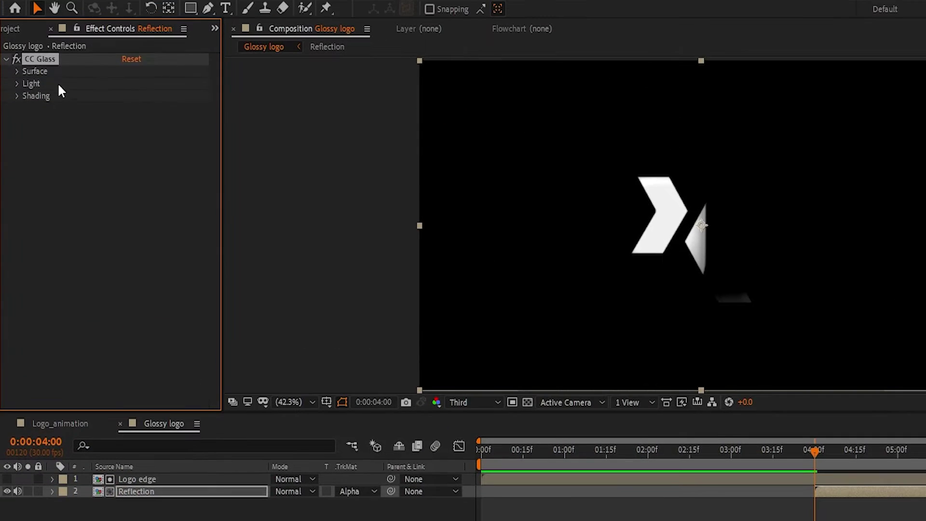
{"action": "left_click", "coordinate": [19, 72]}
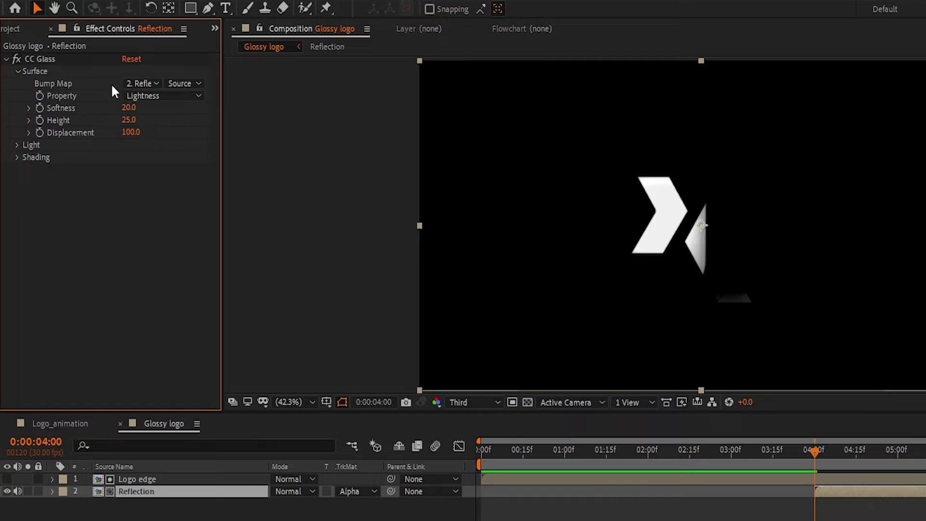
{"action": "left_click", "coordinate": [145, 84]}
{"action": "left_click", "coordinate": [170, 120]}
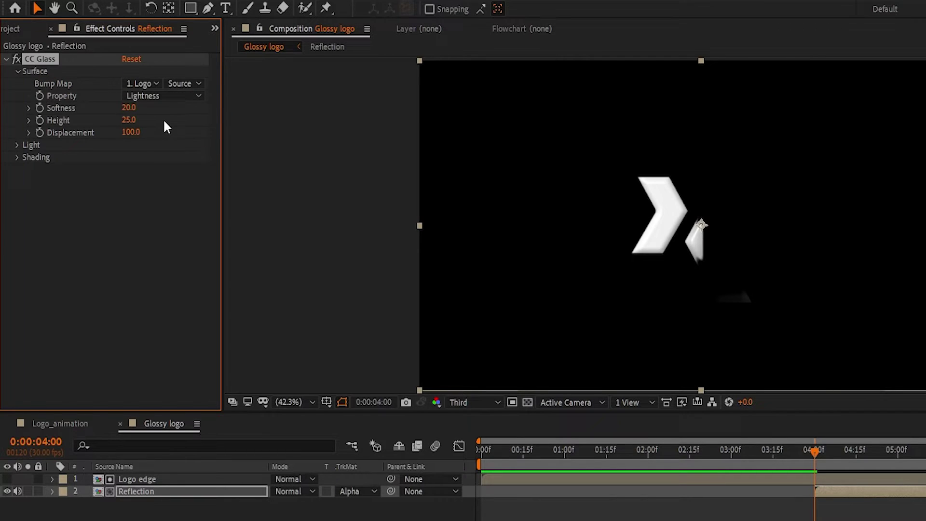
Set the CC Glass surface Softness to 50, Height to 100 and Displacement to -160.
{"action": "left_click", "coordinate": [131, 108]}
{"action": "key", "text": "Return"}
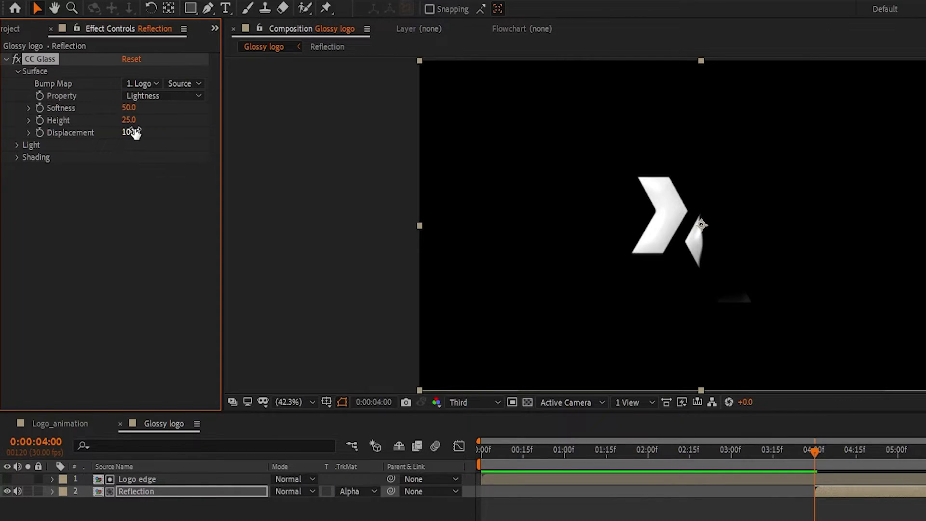
{"action": "type", "text": "100"}
{"action": "key", "text": "Return"}
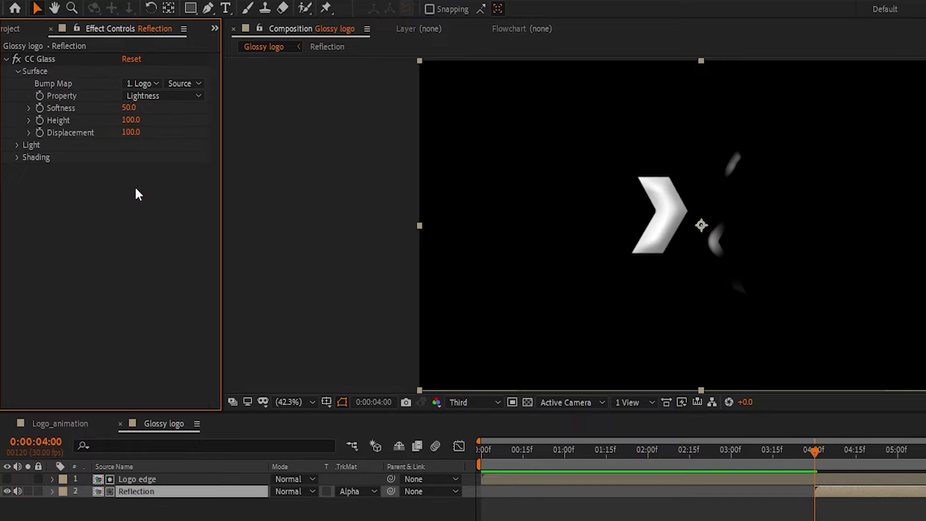
{"action": "left_click", "coordinate": [130, 132]}
{"action": "type", "text": "-"}
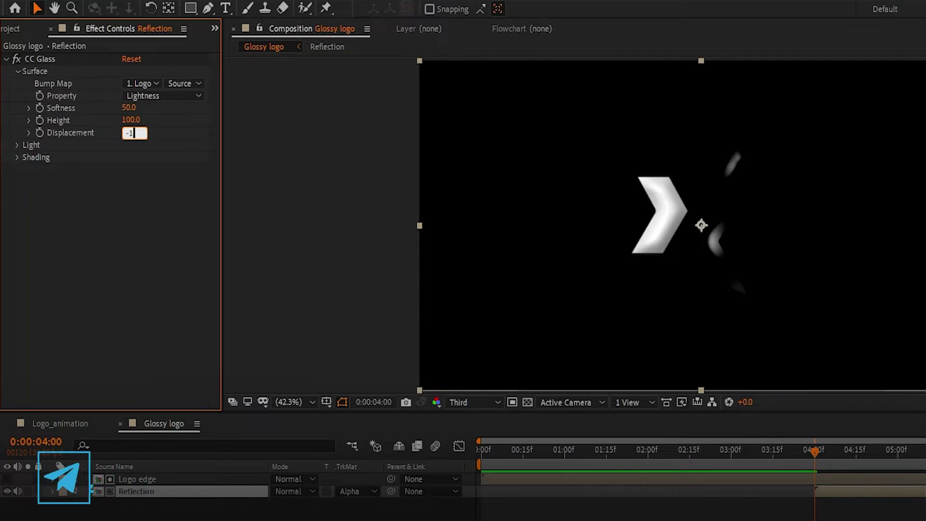
{"action": "type", "text": "160"}
{"action": "key", "text": "Return"}
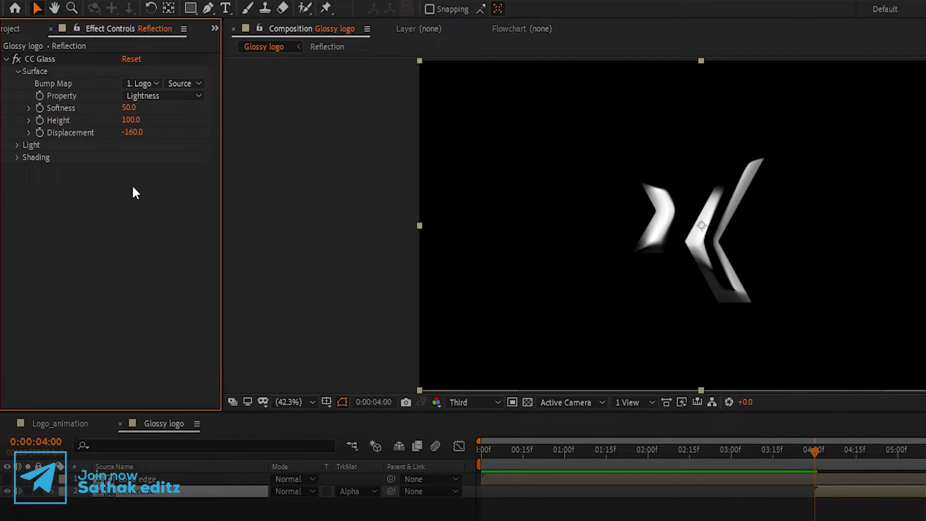
Set the CC Glass Light Type to Point Light with a Light Height of 100.
{"action": "left_click", "coordinate": [17, 145]}
{"action": "left_click", "coordinate": [144, 194]}
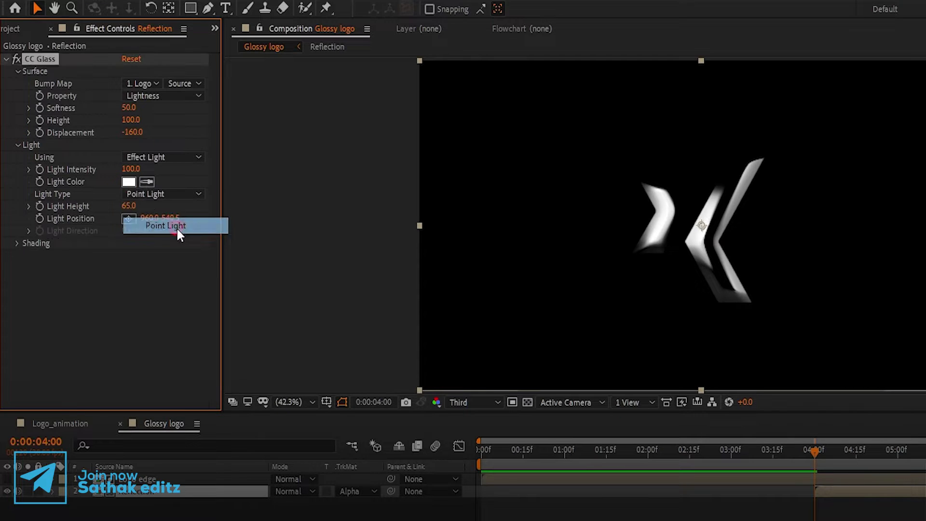
{"action": "left_click", "coordinate": [175, 227]}
{"action": "left_click", "coordinate": [129, 206]}
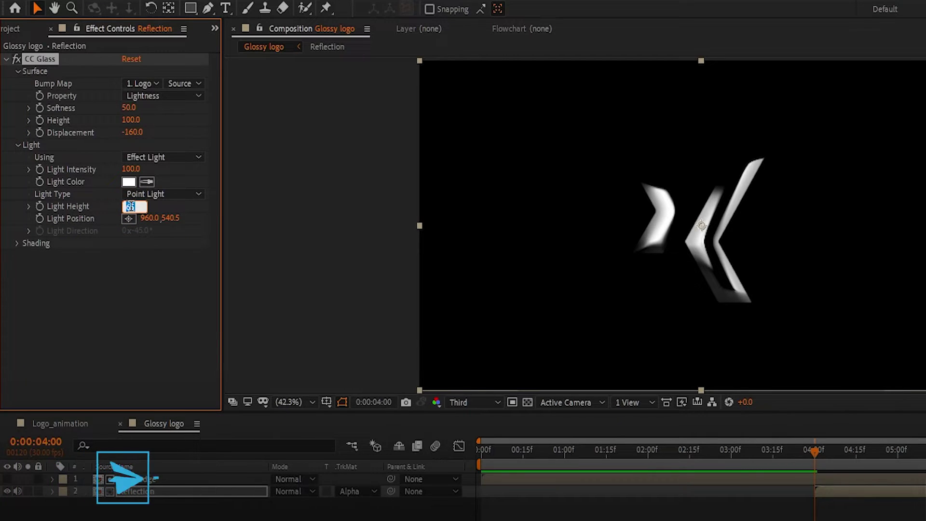
{"action": "type", "text": "100"}
{"action": "left_click", "coordinate": [130, 301]}
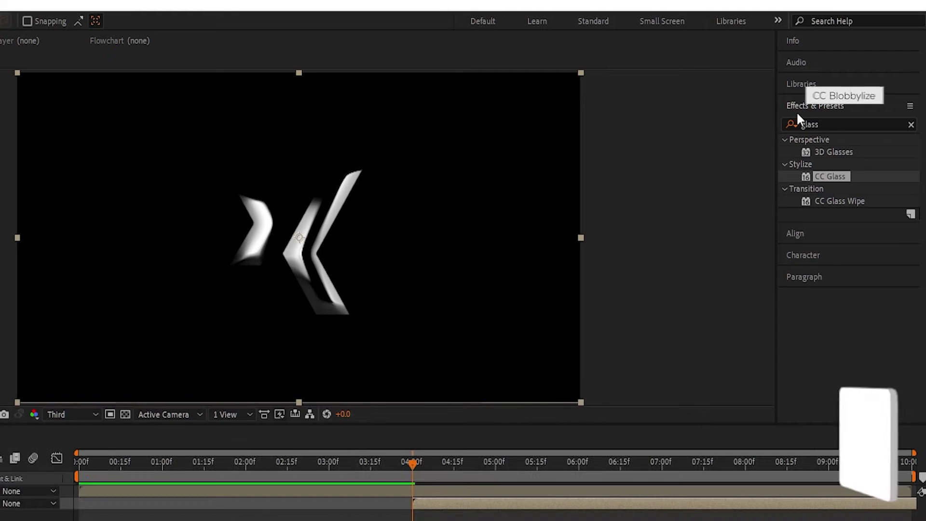
Find the CC Blobbylize effect and apply it to the Reflection layer.
{"action": "double_click", "coordinate": [835, 127]}
{"action": "type", "text": "cc"}
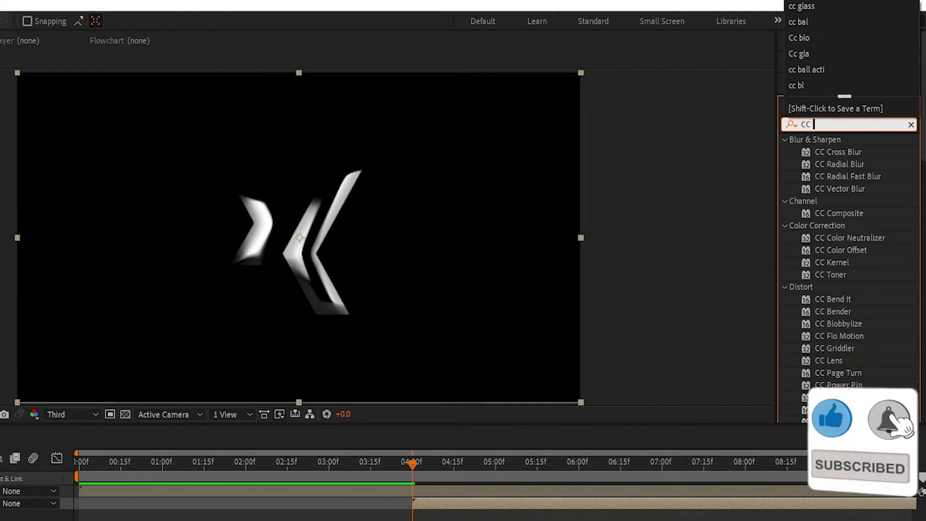
{"action": "type", "text": " blo"}
{"action": "left_click_drag", "start_coordinate": [840, 149], "coordinate": [136, 302]}
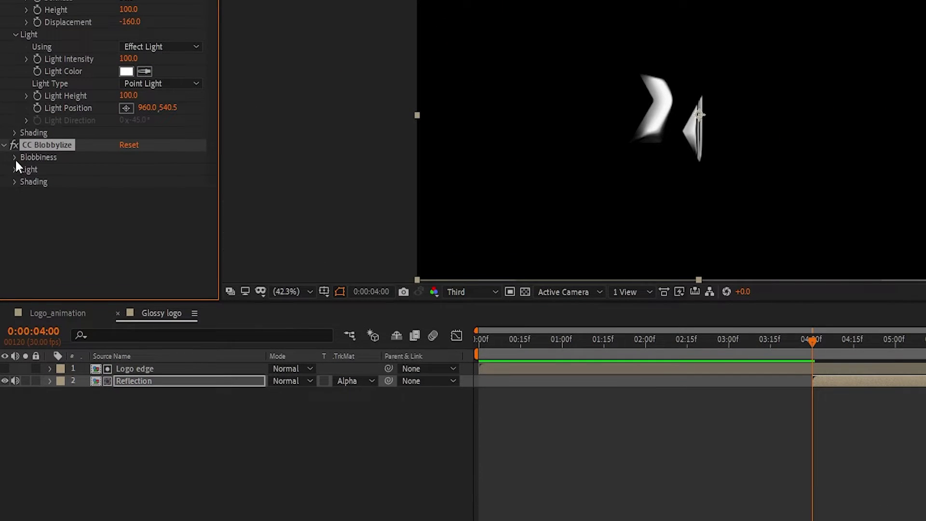
Set the CC Blobbylize Blob Layer to Logo edge and adjust the blobbiness Softness.
{"action": "left_click", "coordinate": [15, 159]}
{"action": "left_click", "coordinate": [137, 169]}
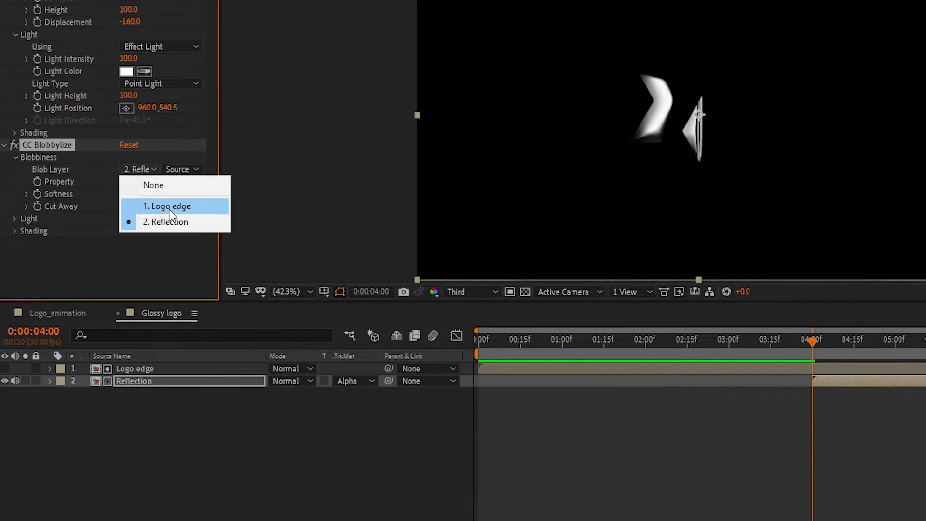
{"action": "left_click", "coordinate": [170, 208]}
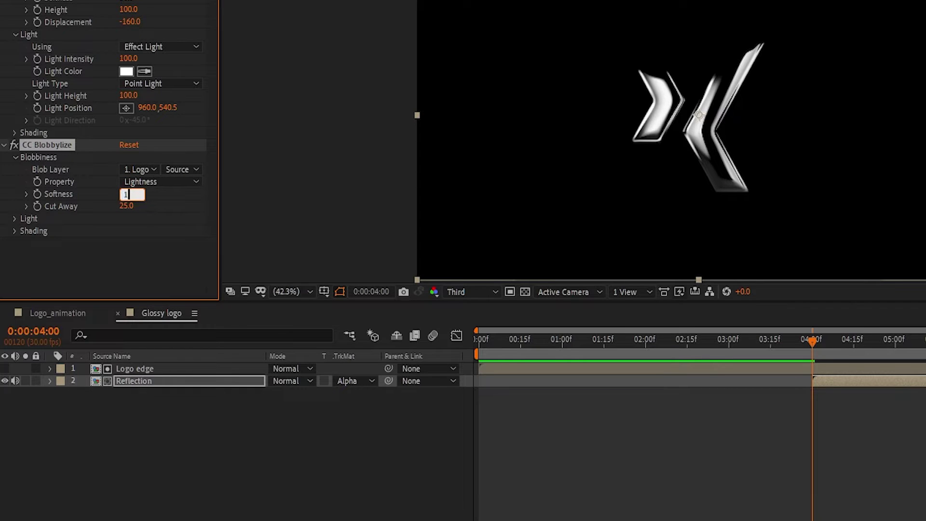
{"action": "left_click", "coordinate": [139, 249]}
Add the Logo Comp composition to Glossy logo as the lowest layer, beneath Reflection.
{"action": "left_click", "coordinate": [14, 26]}
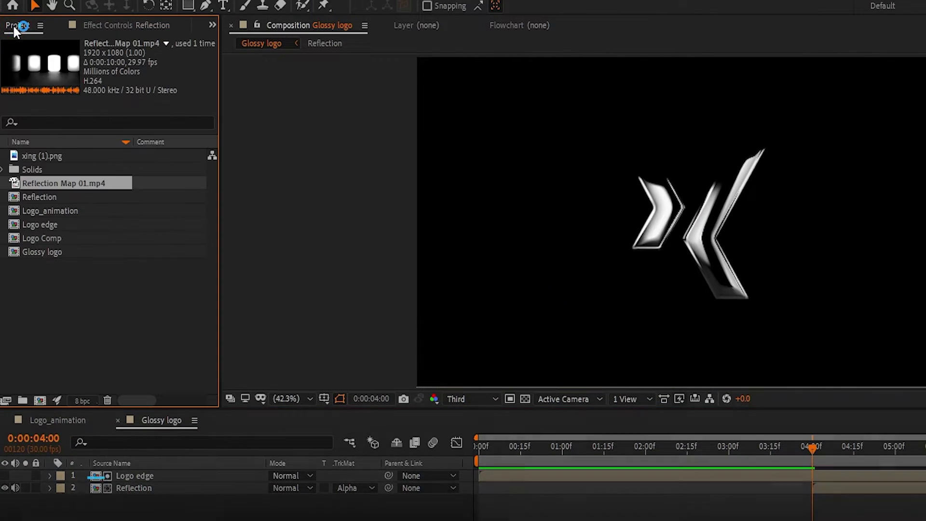
{"action": "left_click_drag", "start_coordinate": [19, 238], "coordinate": [167, 520]}
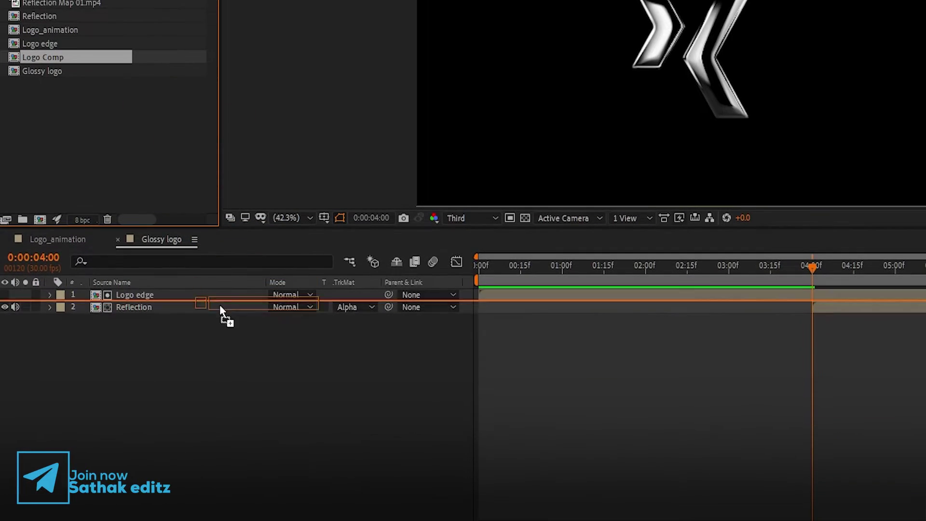
{"action": "left_click_drag", "start_coordinate": [131, 322], "coordinate": [130, 317]}
Set the Reflection layer's blending mode to Screen.
{"action": "left_click", "coordinate": [207, 309]}
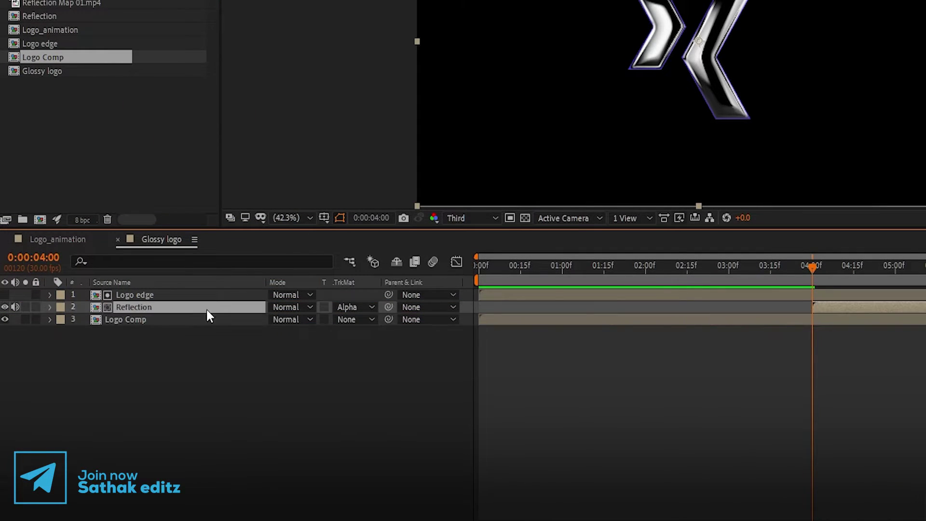
{"action": "left_click", "coordinate": [308, 306]}
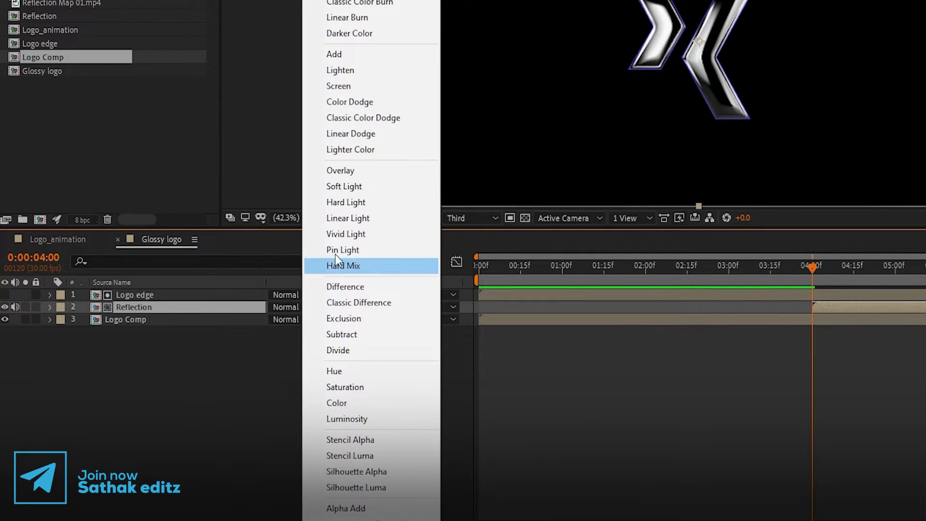
{"action": "left_click", "coordinate": [355, 86]}
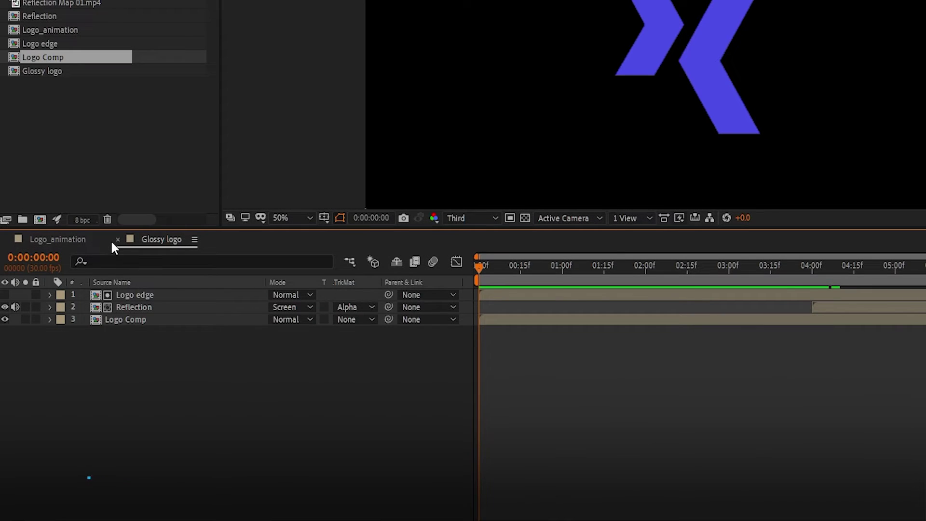
Close the Glossy logo timeline and add Glossy logo to Logo_animation as a 3D layer beneath Camera 1.
{"action": "left_click", "coordinate": [115, 239]}
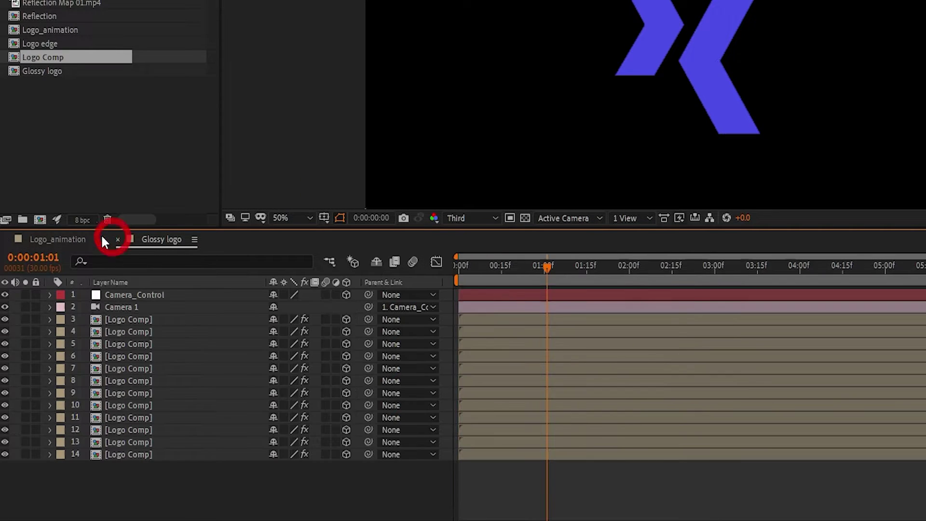
{"action": "left_click", "coordinate": [70, 100]}
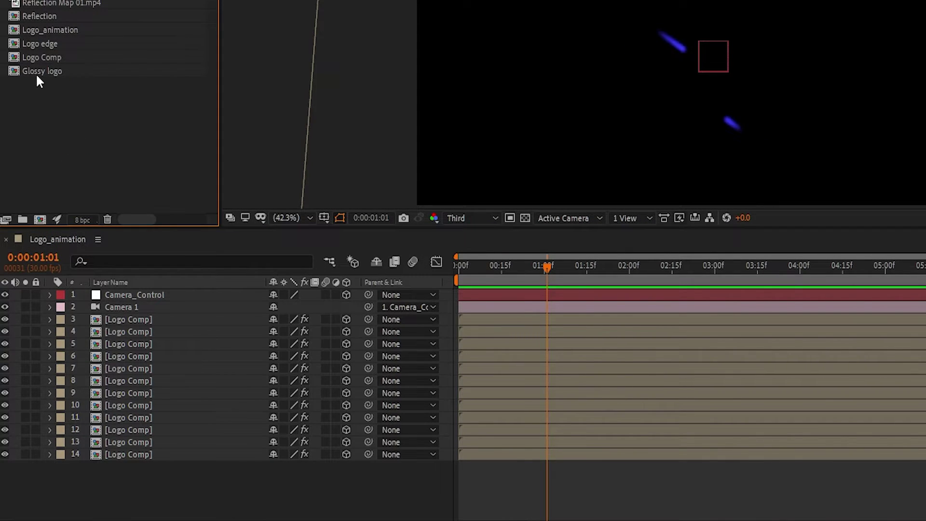
{"action": "left_click_drag", "start_coordinate": [36, 71], "coordinate": [112, 84]}
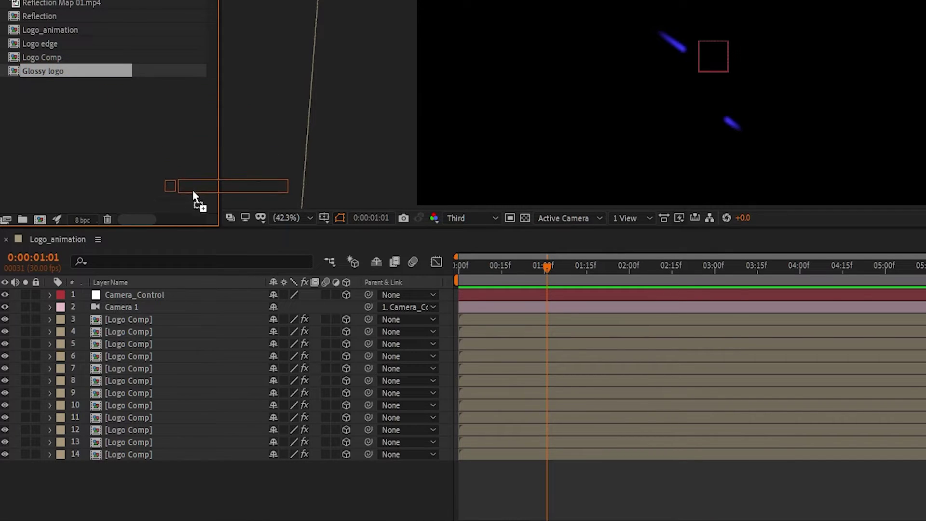
{"action": "left_click_drag", "start_coordinate": [143, 289], "coordinate": [126, 311]}
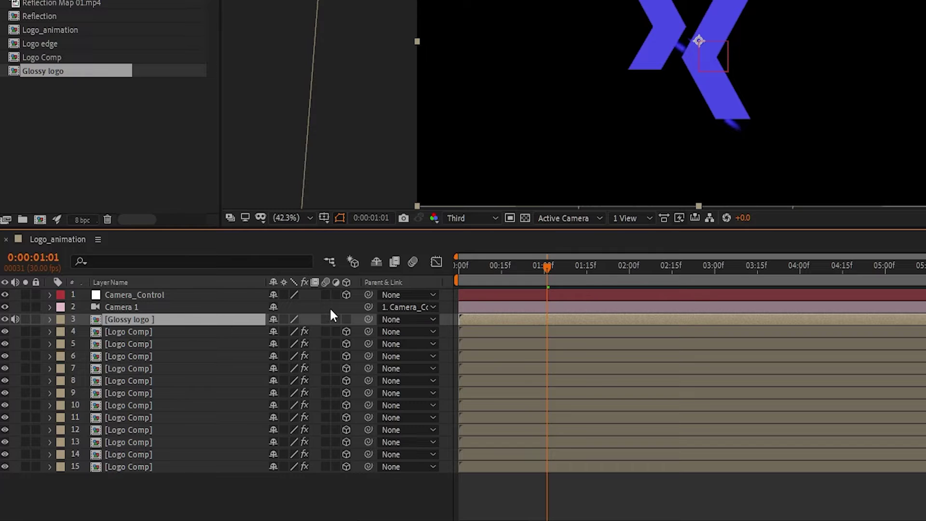
{"action": "left_click", "coordinate": [346, 319]}
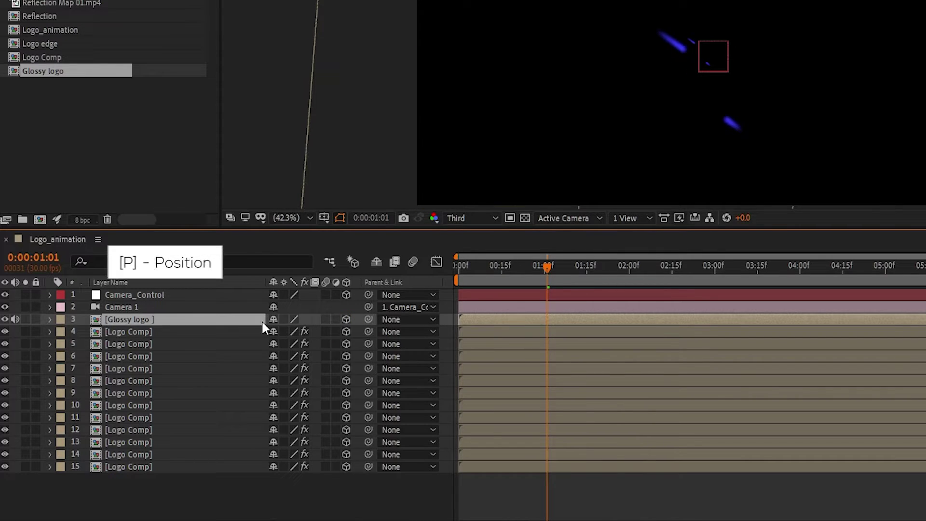
Reveal the Glossy logo layer's Position and separate it into X, Y and Z dimensions.
{"action": "key", "text": "p"}
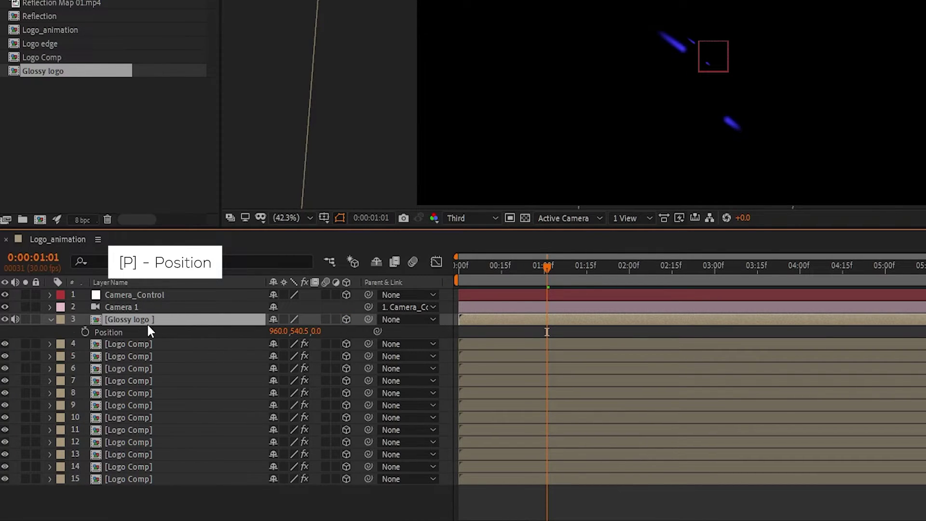
{"action": "right_click", "coordinate": [110, 332]}
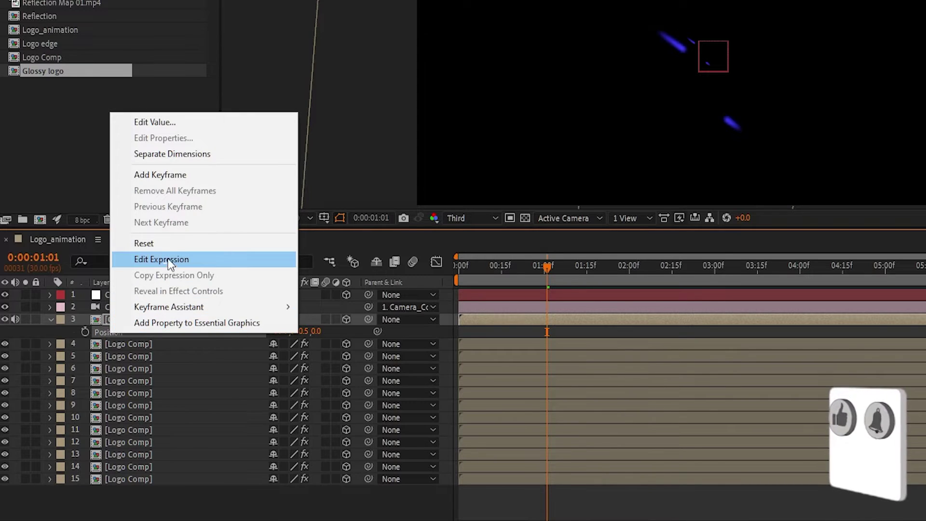
{"action": "left_click", "coordinate": [173, 153]}
{"action": "left_click", "coordinate": [88, 359]}
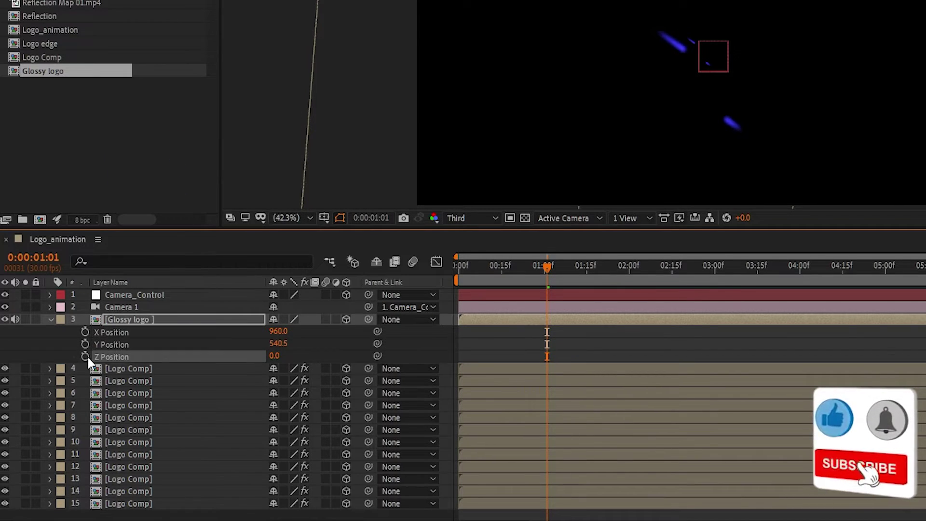
Add the expression [index*2000] to the Glossy logo layer's Z Position.
{"action": "left_click", "coordinate": [86, 356], "text": "alt"}
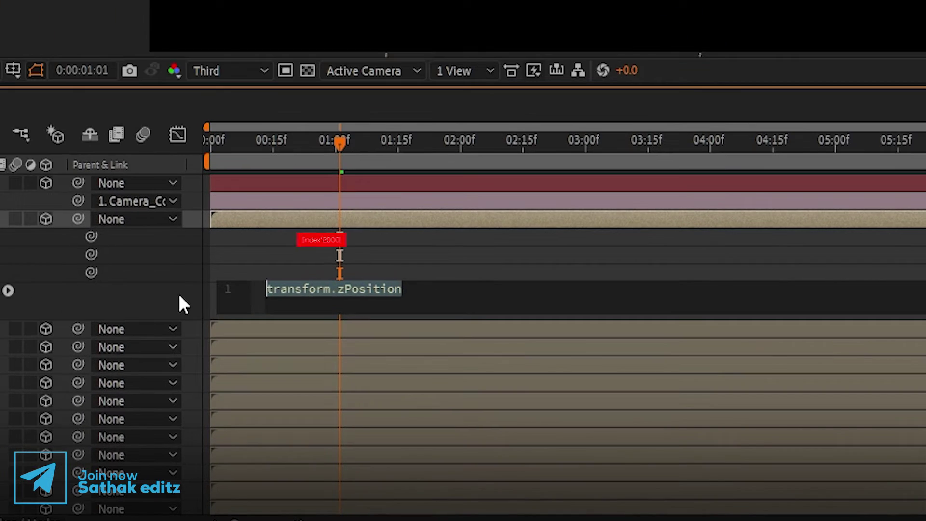
{"action": "type", "text": "[inde"}
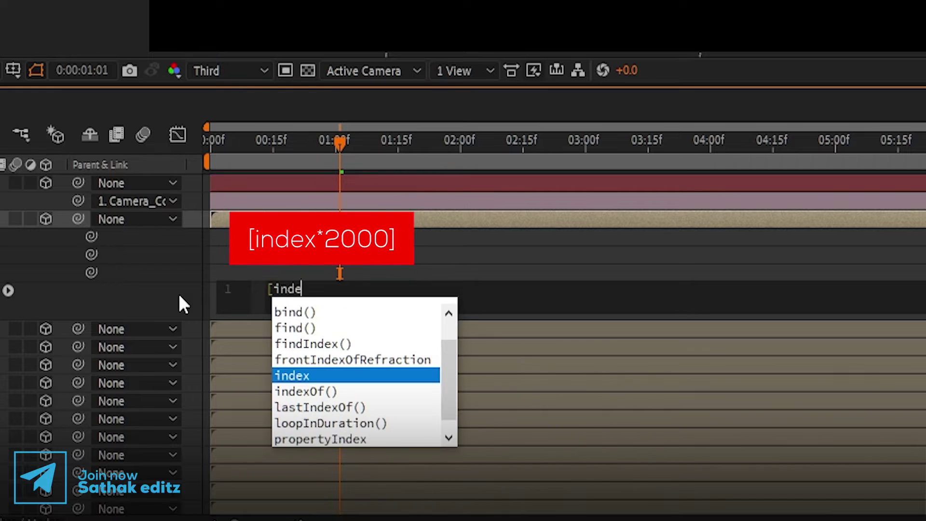
{"action": "type", "text": "x*2"}
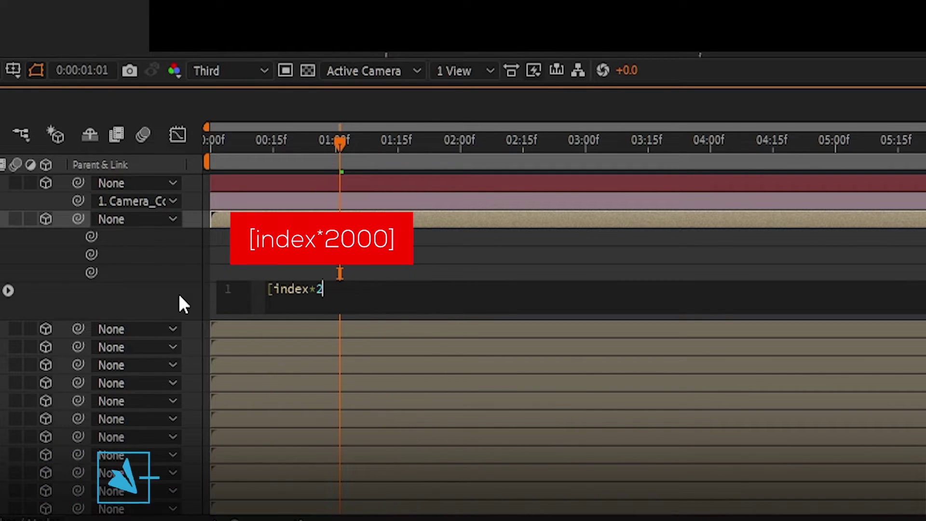
{"action": "type", "text": "000"}
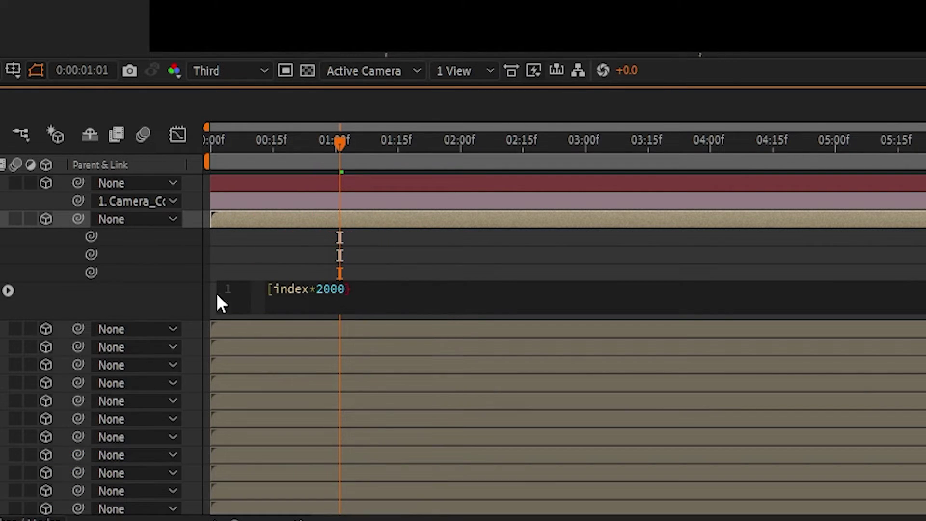
{"action": "type", "text": "]"}
{"action": "left_click", "coordinate": [401, 263]}
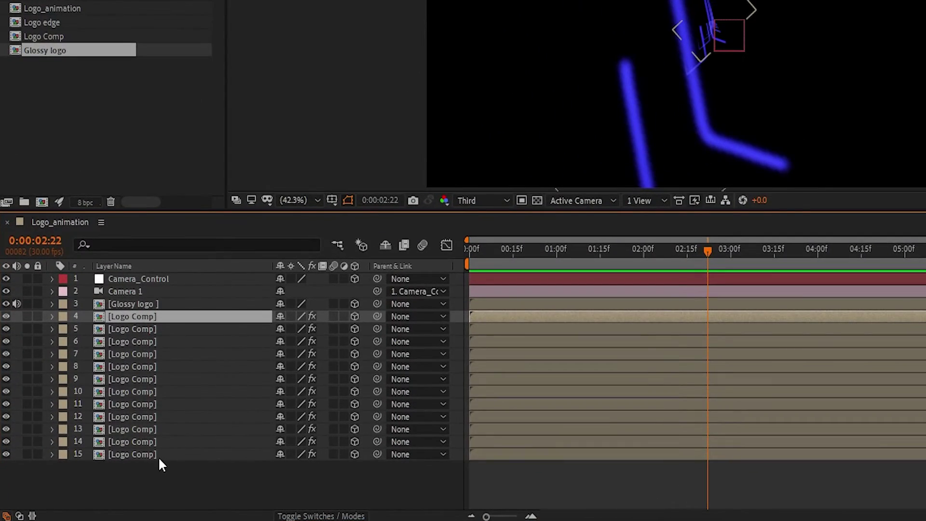
Reveal Opacity on all the Logo Comp layers and keyframe it at 100% at 0:00:04:15.
{"action": "left_click", "coordinate": [109, 475], "text": "shift"}
{"action": "key", "text": "t"}
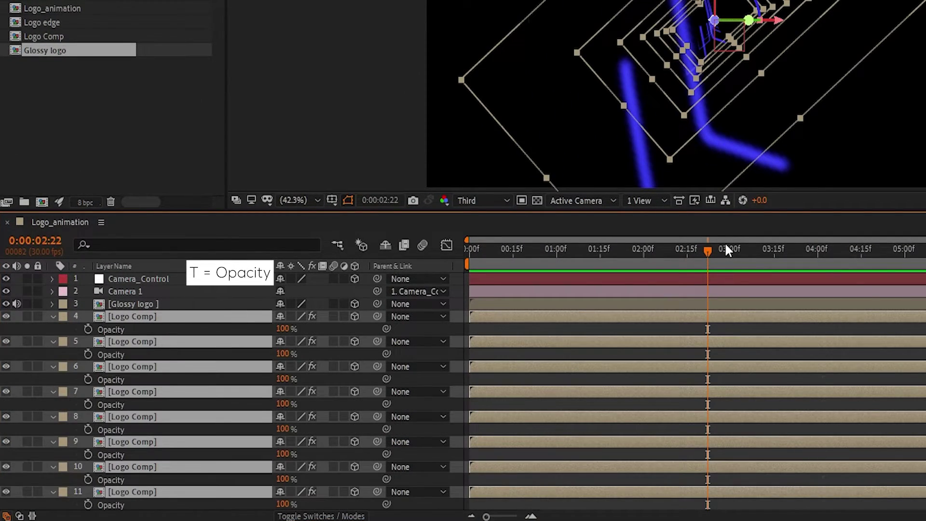
{"action": "left_click_drag", "start_coordinate": [724, 246], "coordinate": [861, 249]}
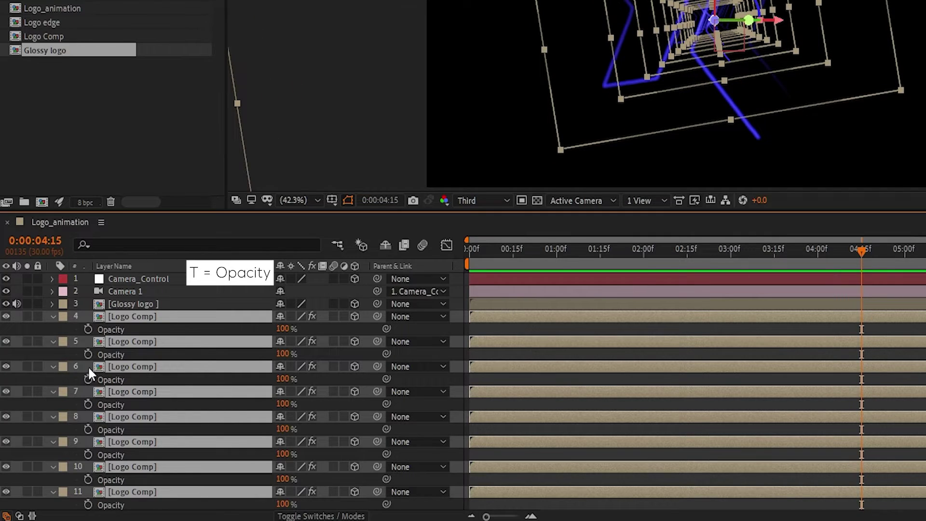
{"action": "left_click", "coordinate": [88, 327]}
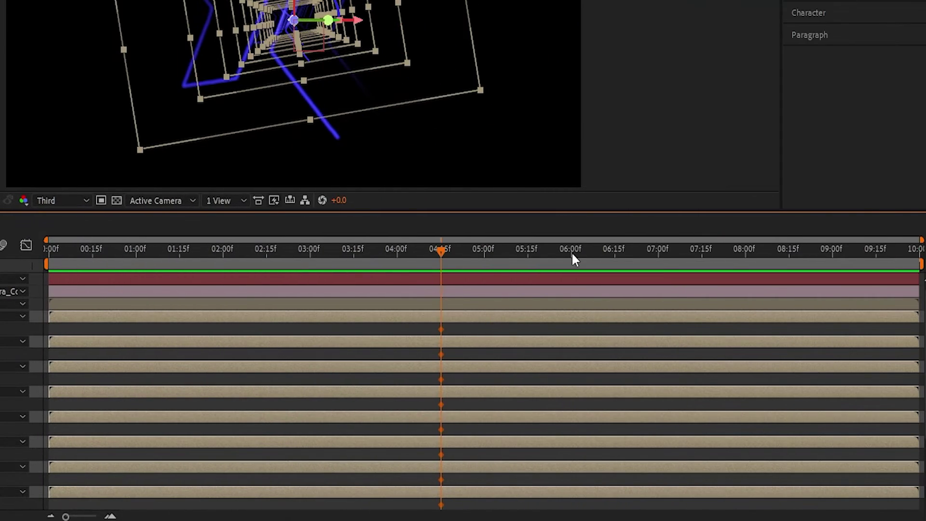
Set the Opacity of all the Logo Comp layers to 0% at 0:00:06:00.
{"action": "left_click", "coordinate": [571, 250]}
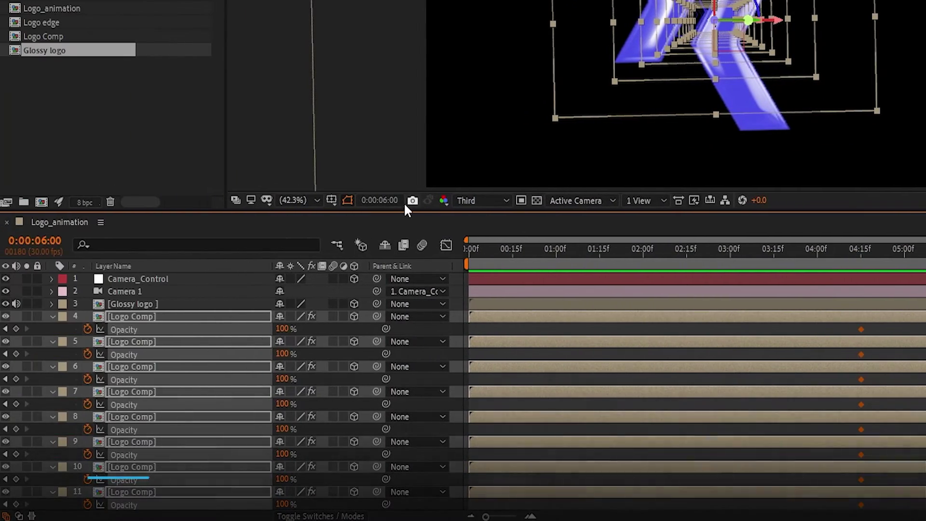
{"action": "left_click", "coordinate": [284, 328]}
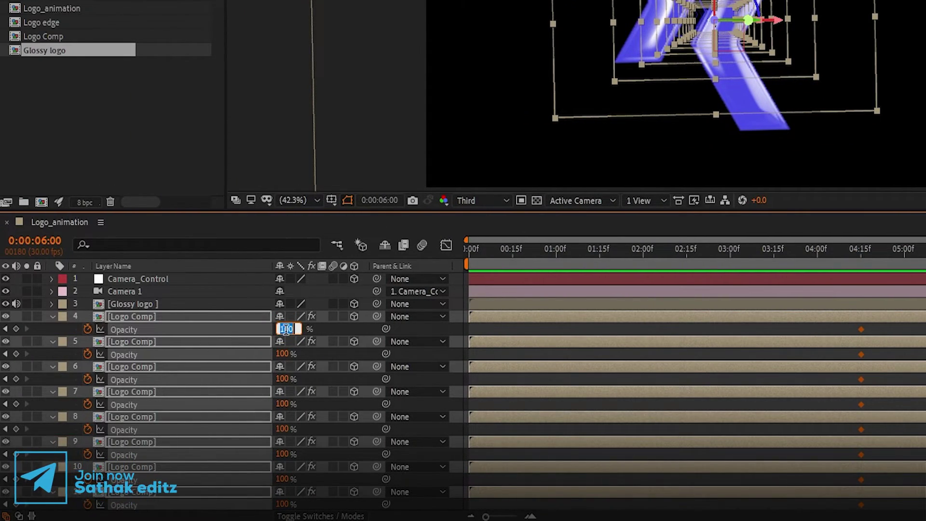
{"action": "left_click", "coordinate": [337, 329]}
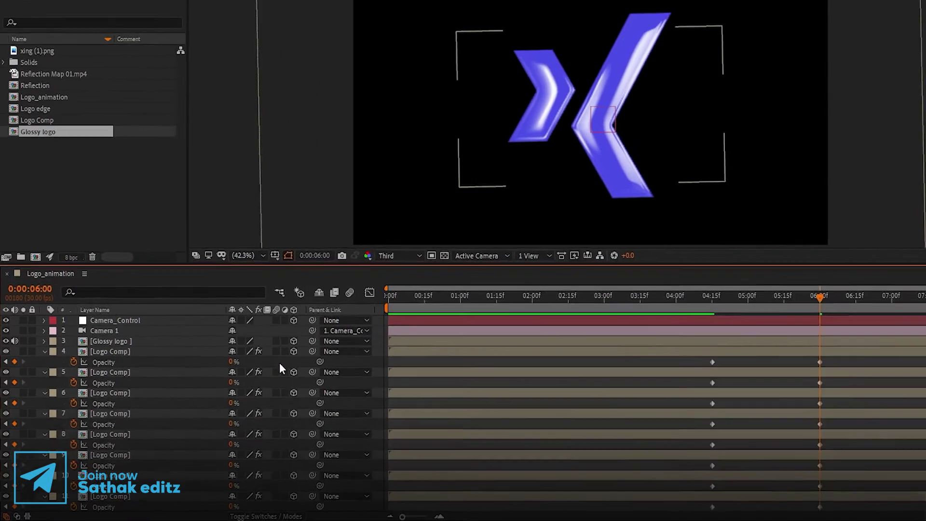
Collapse the expanded Opacity properties of all the Logo Comp layers.
{"action": "left_click", "coordinate": [53, 316]}
{"action": "left_click", "coordinate": [52, 342]}
{"action": "left_click", "coordinate": [52, 367]}
{"action": "left_click", "coordinate": [52, 391]}
{"action": "left_click", "coordinate": [53, 417]}
{"action": "left_click", "coordinate": [39, 423]}
{"action": "left_click", "coordinate": [39, 432]}
{"action": "left_click", "coordinate": [38, 440]}
{"action": "left_click", "coordinate": [38, 449]}
{"action": "left_click", "coordinate": [38, 457]}
{"action": "left_click", "coordinate": [38, 466]}
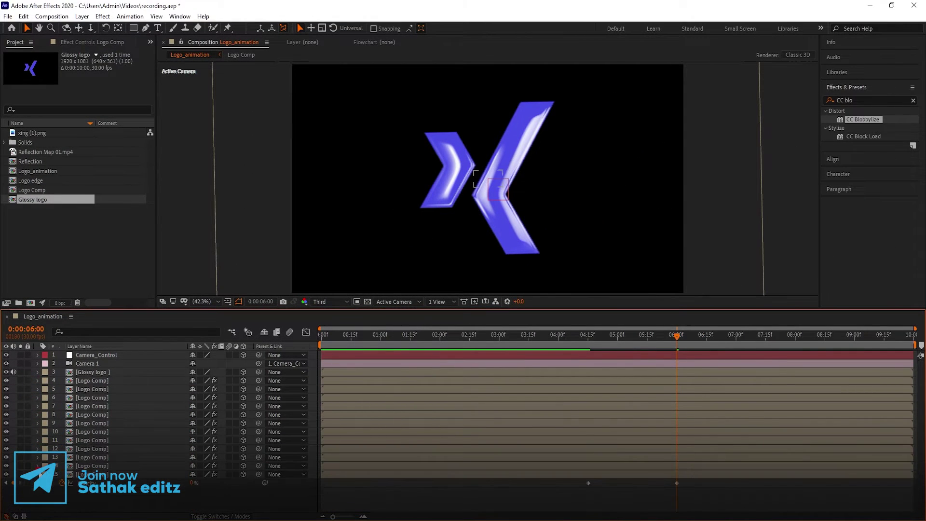
{"action": "left_click", "coordinate": [38, 474]}
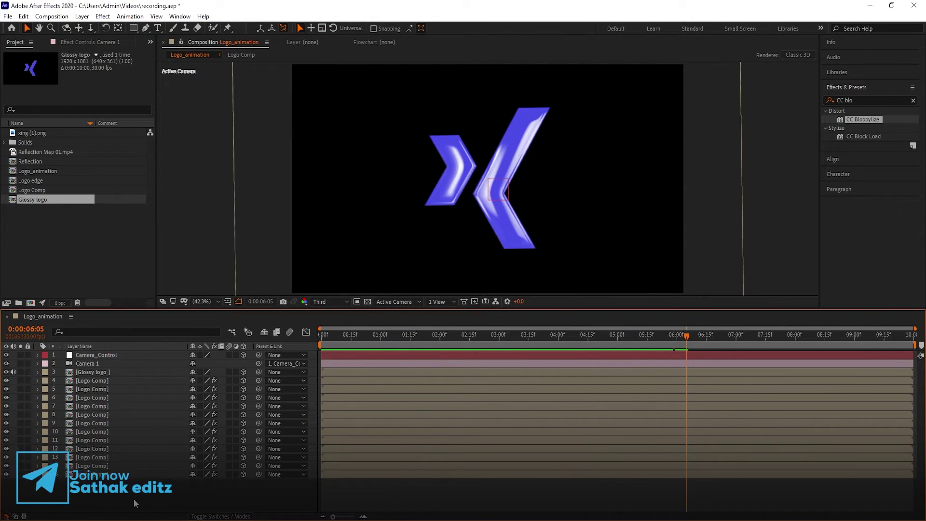
Create a white 1920 x 1081 px solid named Background in Logo_animation.
{"action": "right_click", "coordinate": [134, 499]}
{"action": "mouse_move", "coordinate": [212, 388]}
{"action": "left_click", "coordinate": [276, 415]}
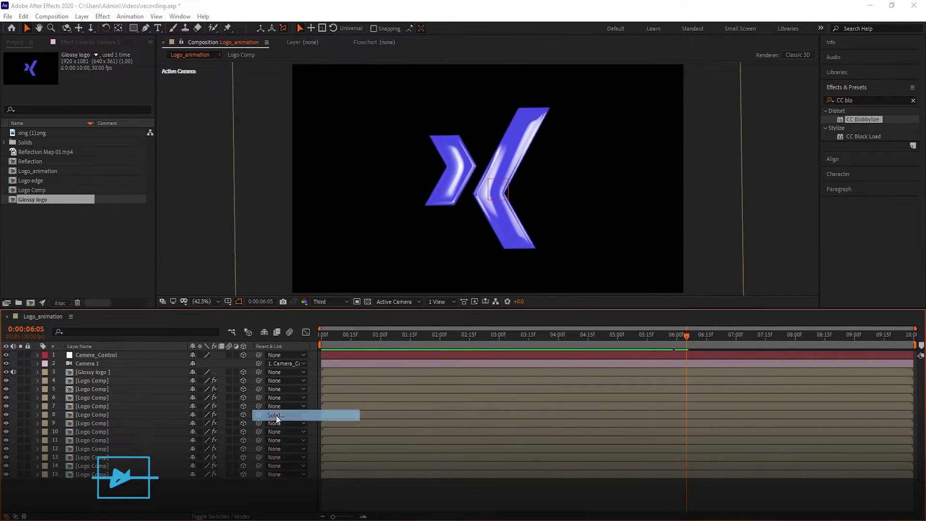
{"action": "type", "text": "Background"}
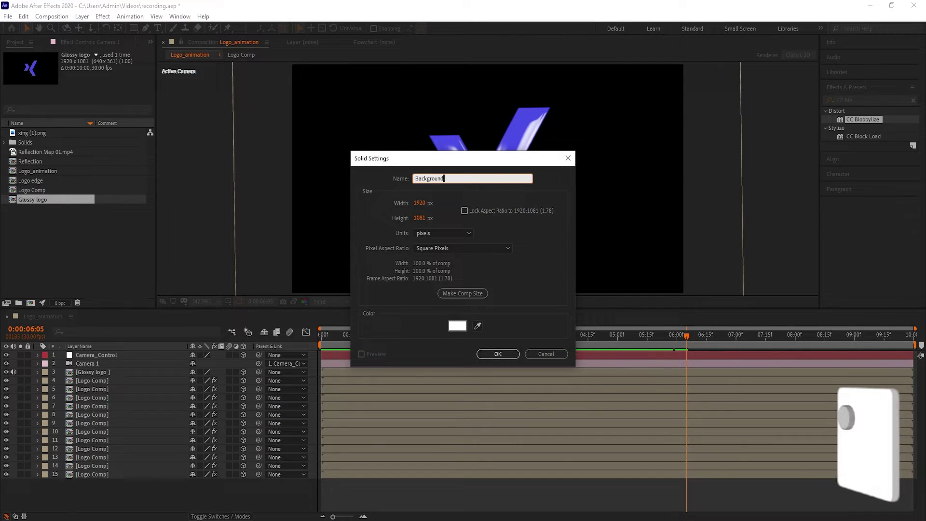
{"action": "left_click", "coordinate": [457, 325]}
{"action": "left_click", "coordinate": [434, 291]}
{"action": "key", "text": "Return"}
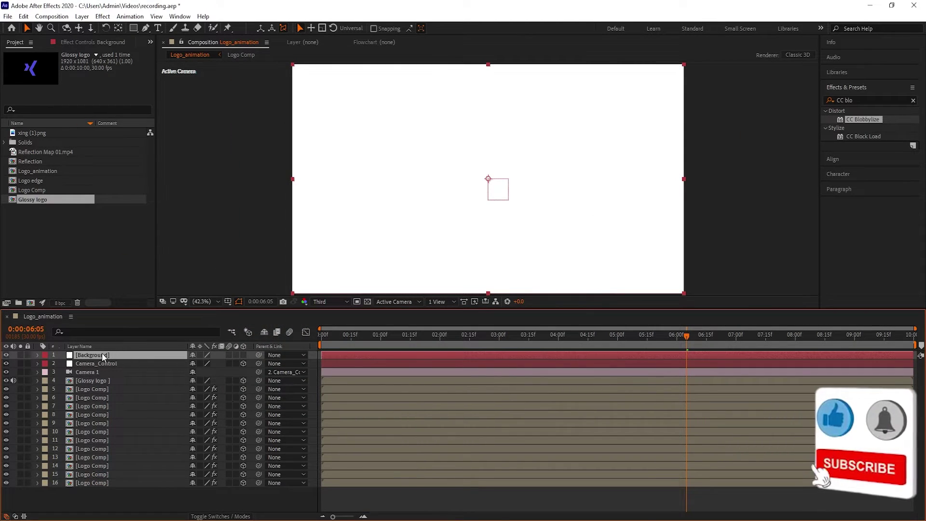
Place the Background solid beneath all other layers and pre-compose it as Background, moving all attributes into the new composition.
{"action": "left_click_drag", "start_coordinate": [102, 354], "coordinate": [99, 482]}
{"action": "right_click", "coordinate": [99, 482]}
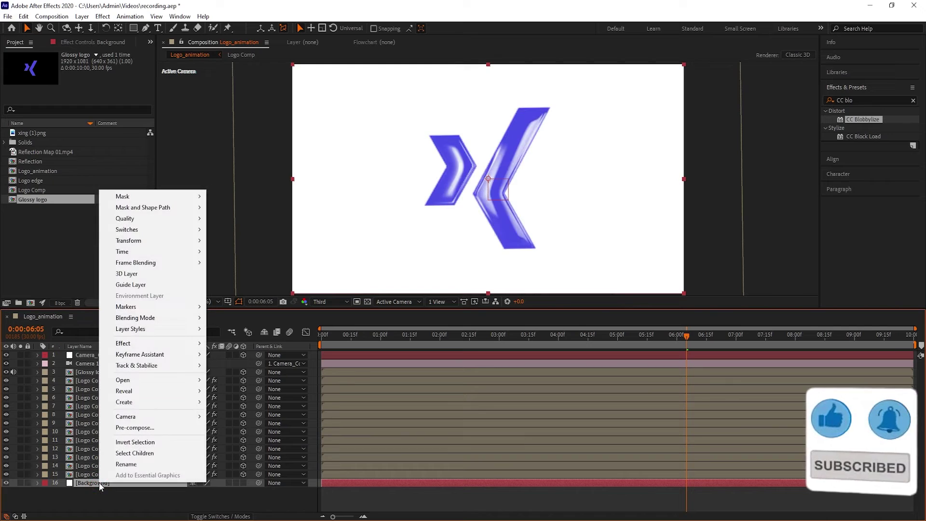
{"action": "left_click", "coordinate": [134, 436]}
{"action": "type", "text": "Background"}
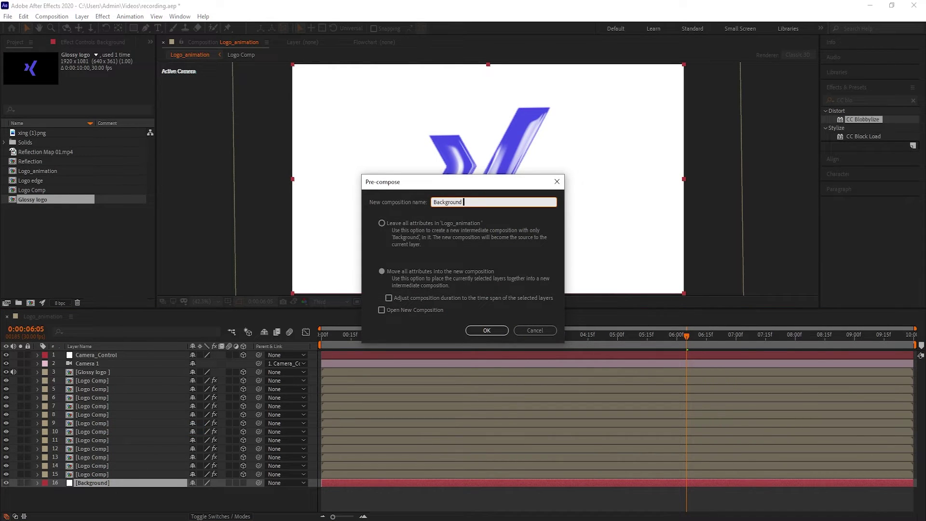
{"action": "key", "text": "Return"}
Open the Background composition and apply the CC Ball Action effect to its Background solid.
{"action": "double_click", "coordinate": [139, 482]}
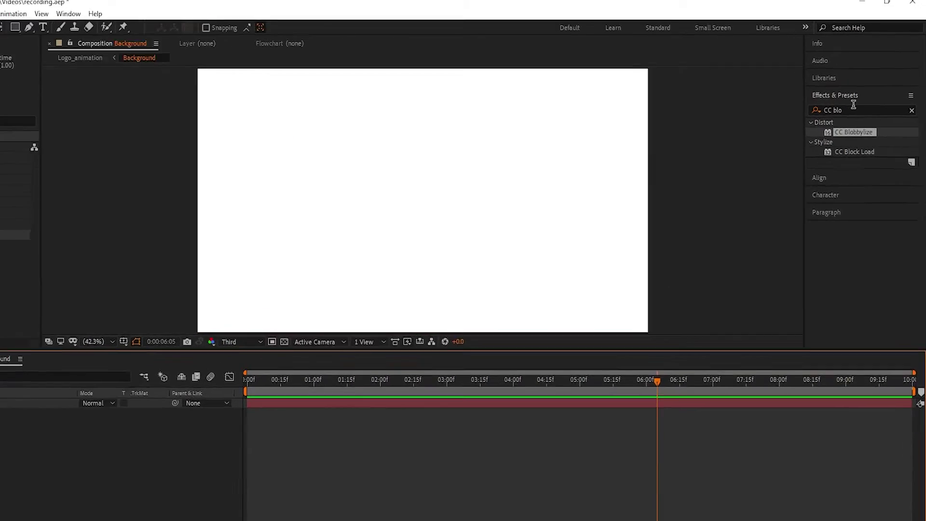
{"action": "left_click_drag", "start_coordinate": [857, 101], "coordinate": [820, 99]}
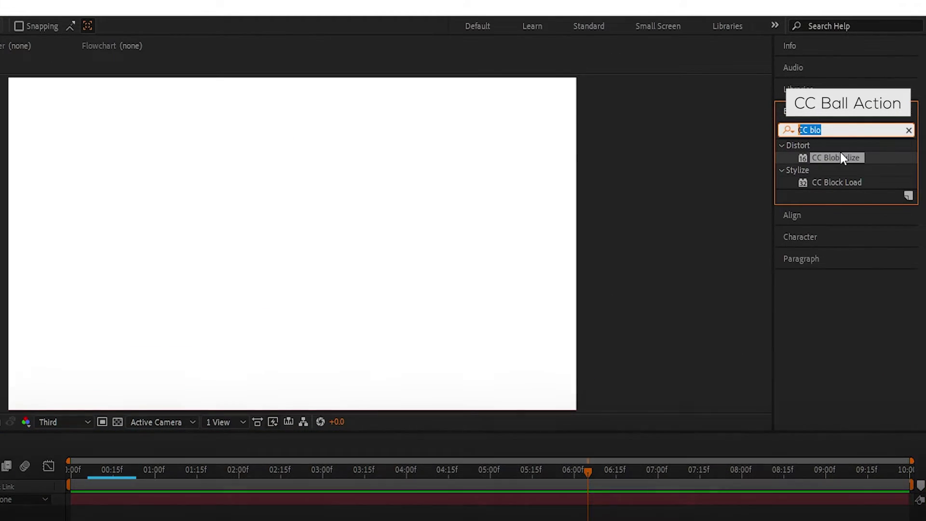
{"action": "type", "text": "cc ball"}
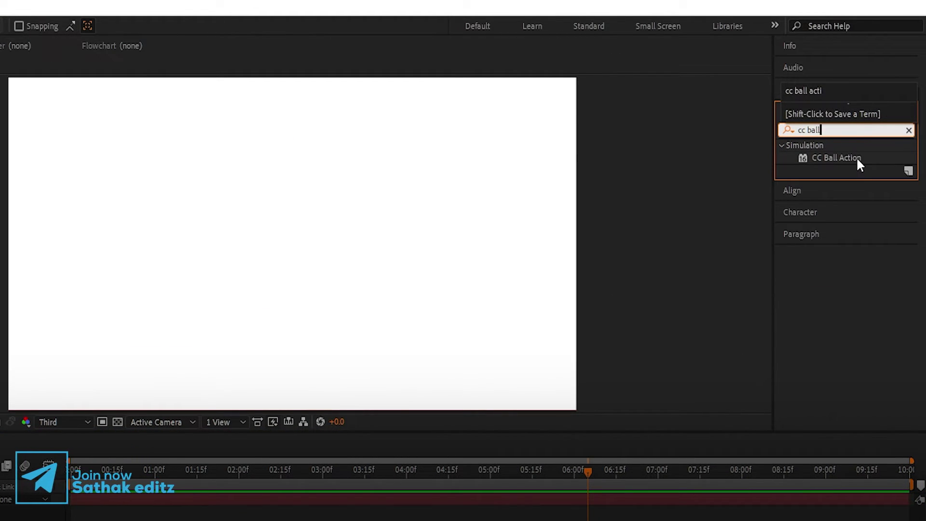
{"action": "left_click_drag", "start_coordinate": [855, 158], "coordinate": [0, 504]}
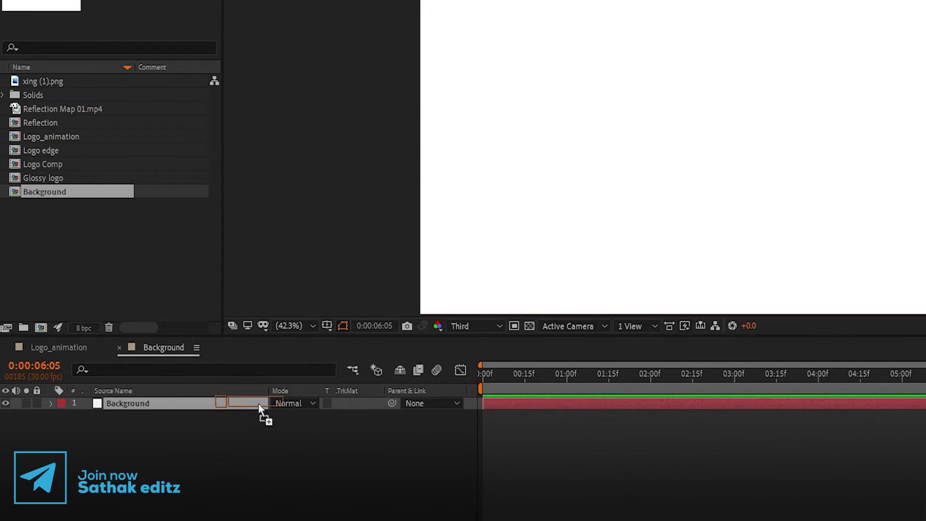
{"action": "left_click_drag", "start_coordinate": [260, 409], "coordinate": [227, 406]}
Set CC Ball Action's Scatter to 1000 and Ball Size to 10.
{"action": "left_click", "coordinate": [128, 90]}
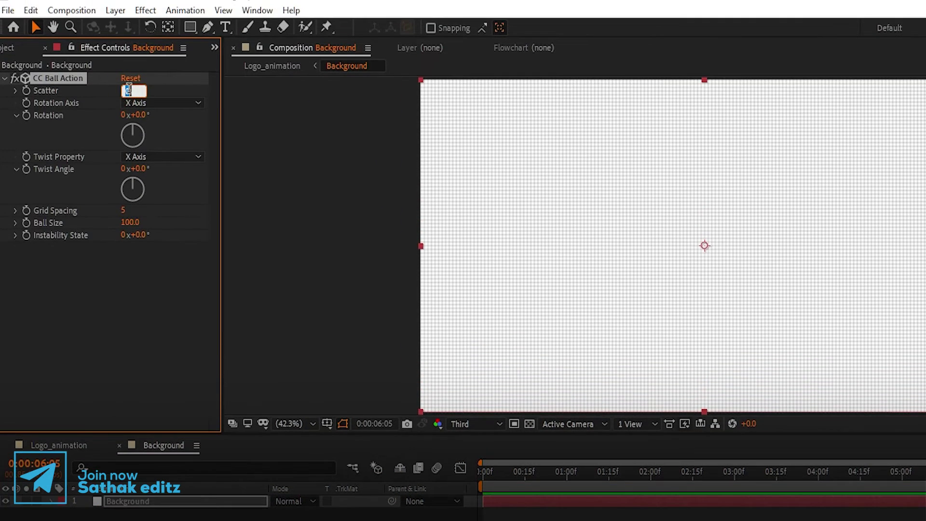
{"action": "type", "text": "100"}
{"action": "key", "text": "Return"}
{"action": "left_click", "coordinate": [138, 221]}
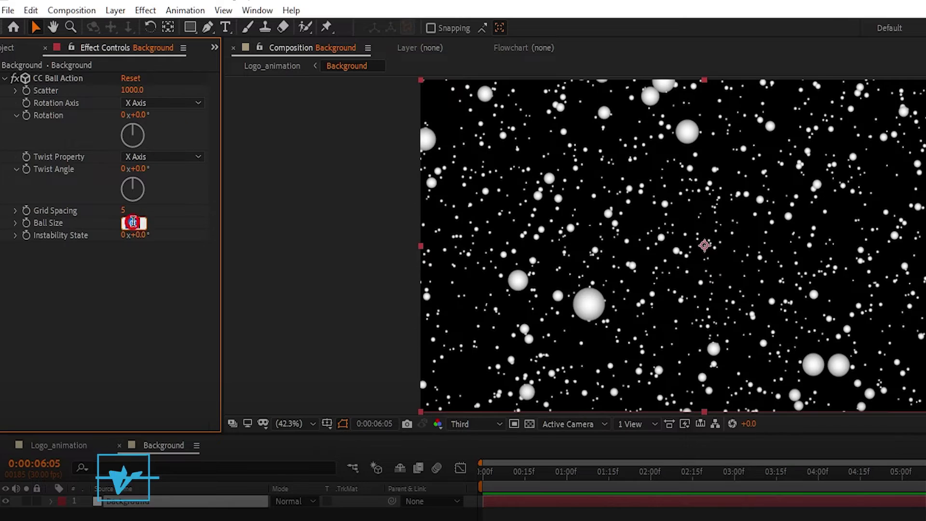
{"action": "type", "text": "10"}
{"action": "key", "text": "Return"}
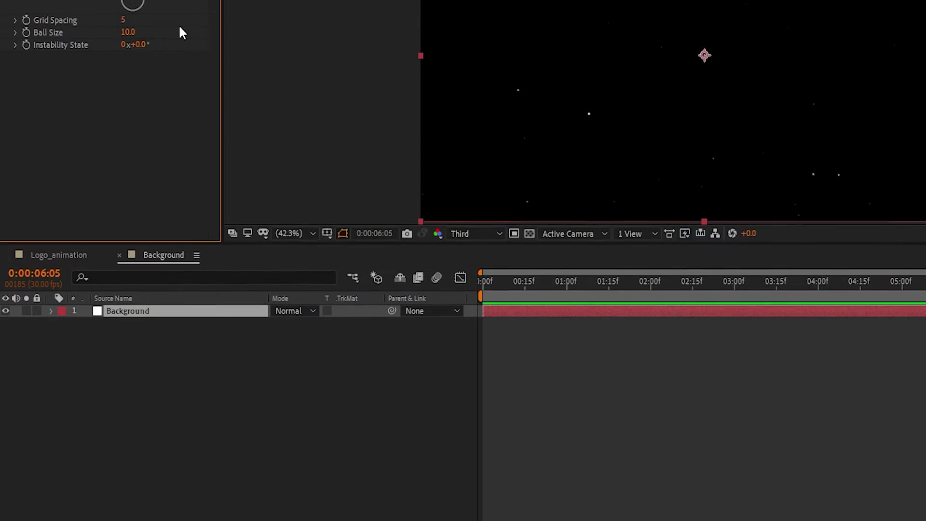
Add a 35mm two-node camera named Camera 1 to the Background composition.
{"action": "right_click", "coordinate": [196, 466]}
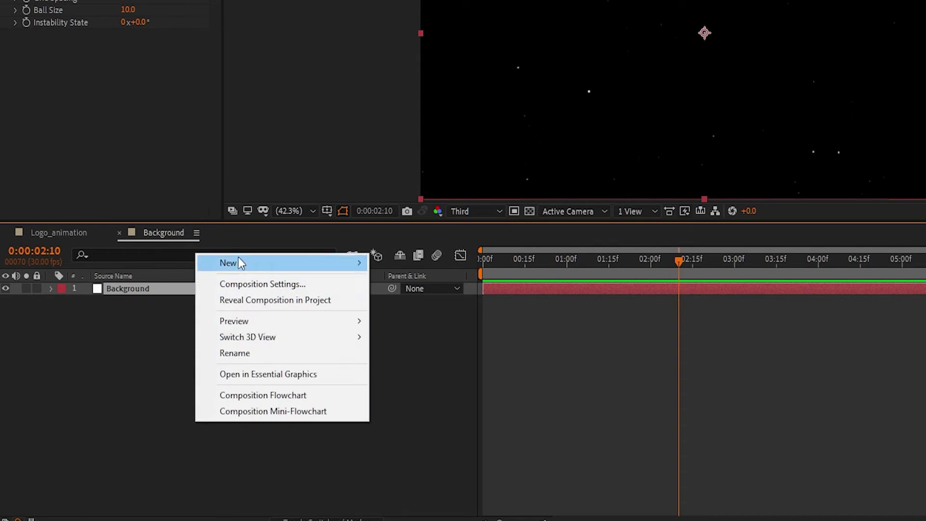
{"action": "mouse_move", "coordinate": [241, 472]}
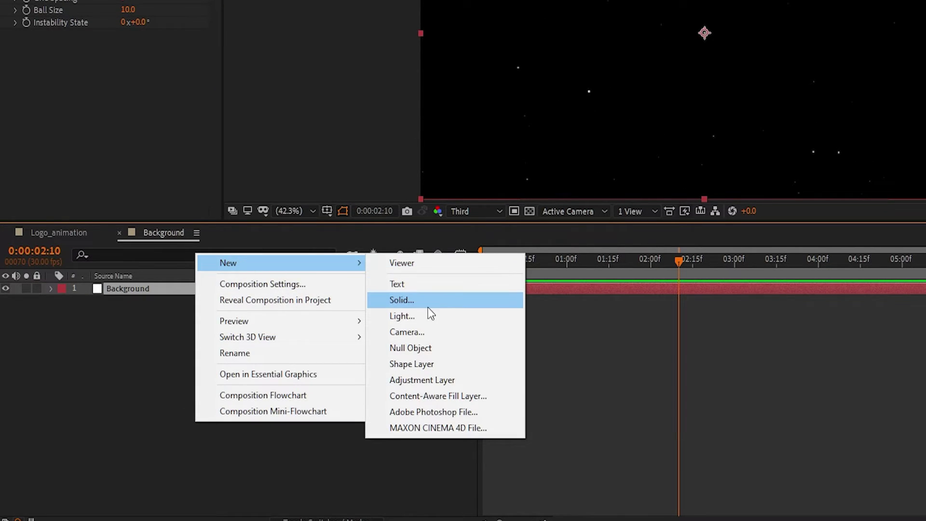
{"action": "left_click", "coordinate": [400, 332]}
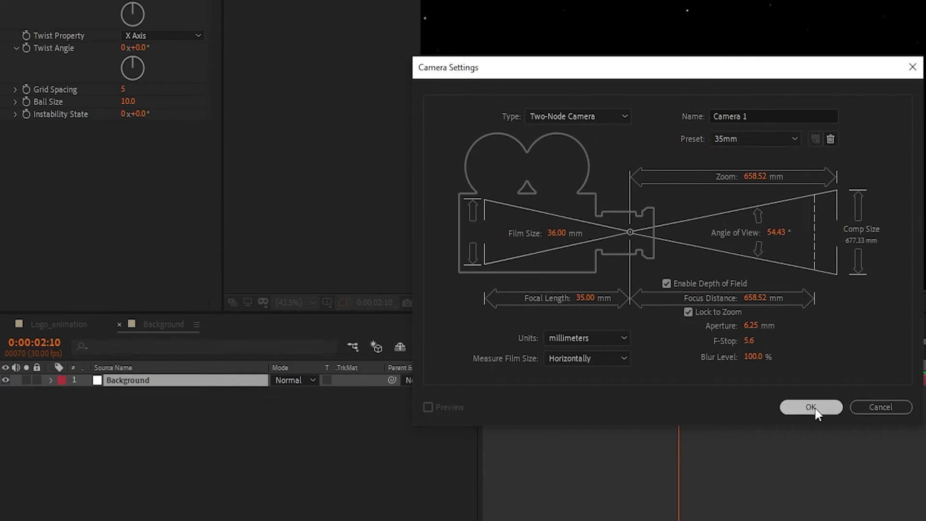
{"action": "left_click", "coordinate": [815, 339]}
Keyframe Camera 1's Position at 0:00:00:00 with a Z value of 0.
{"action": "key", "text": "p"}
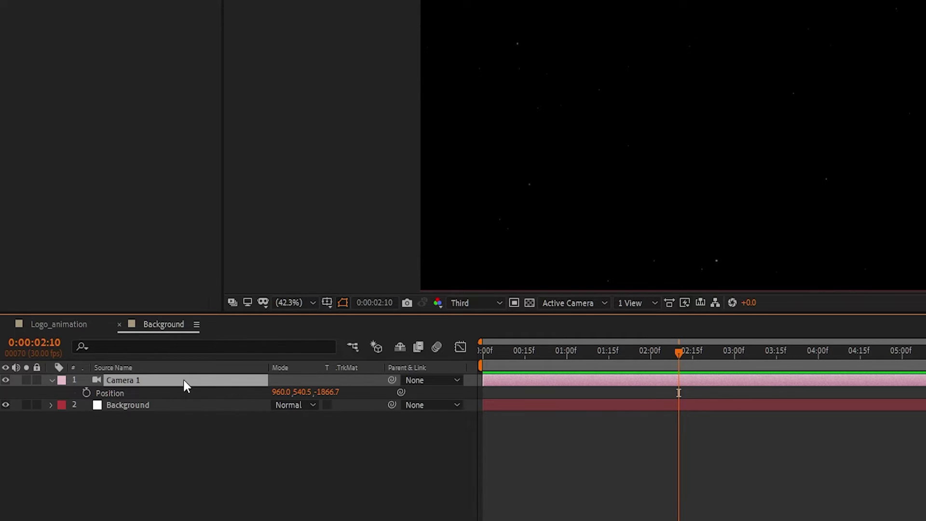
{"action": "left_click_drag", "start_coordinate": [535, 350], "coordinate": [459, 357]}
{"action": "left_click", "coordinate": [87, 393]}
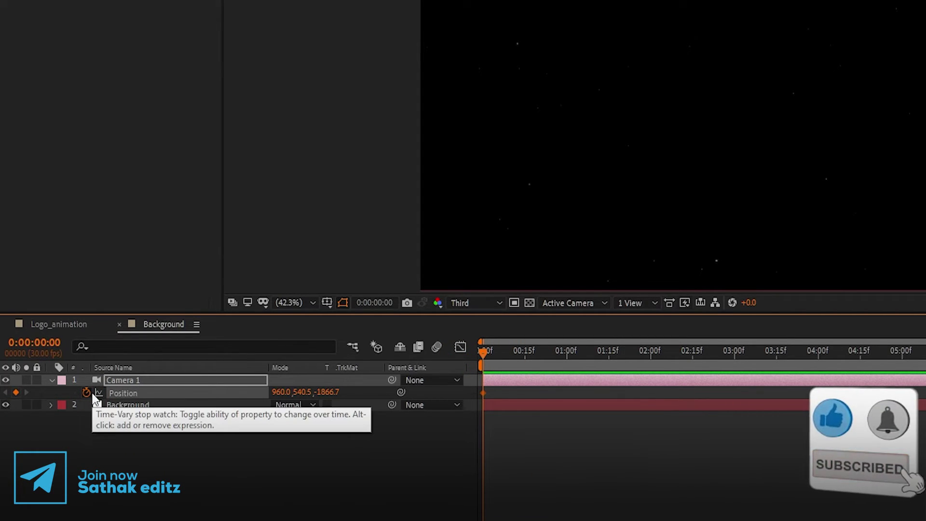
{"action": "left_click", "coordinate": [323, 391]}
{"action": "type", "text": "0"}
{"action": "key", "text": "Return"}
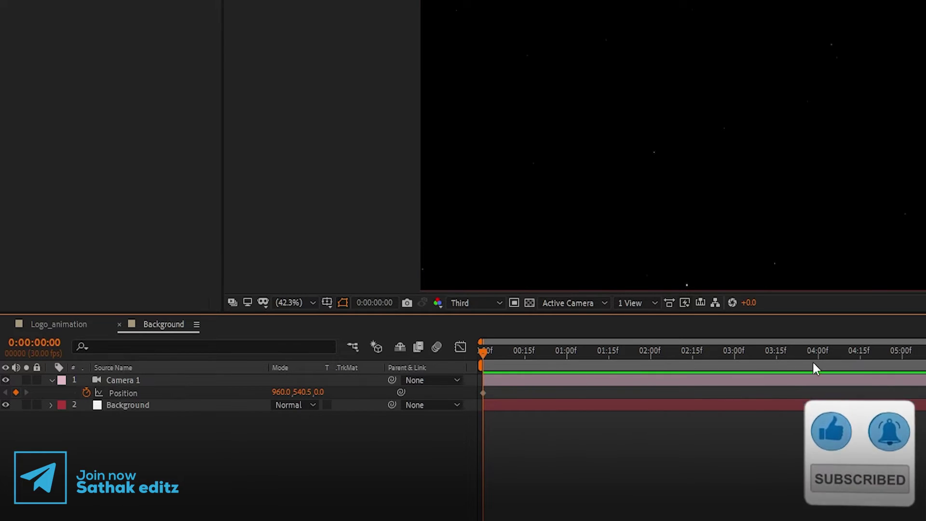
Keyframe Camera 1's Position at 0:00:07:00 with a negative Z value.
{"action": "left_click_drag", "start_coordinate": [483, 353], "coordinate": [666, 357]}
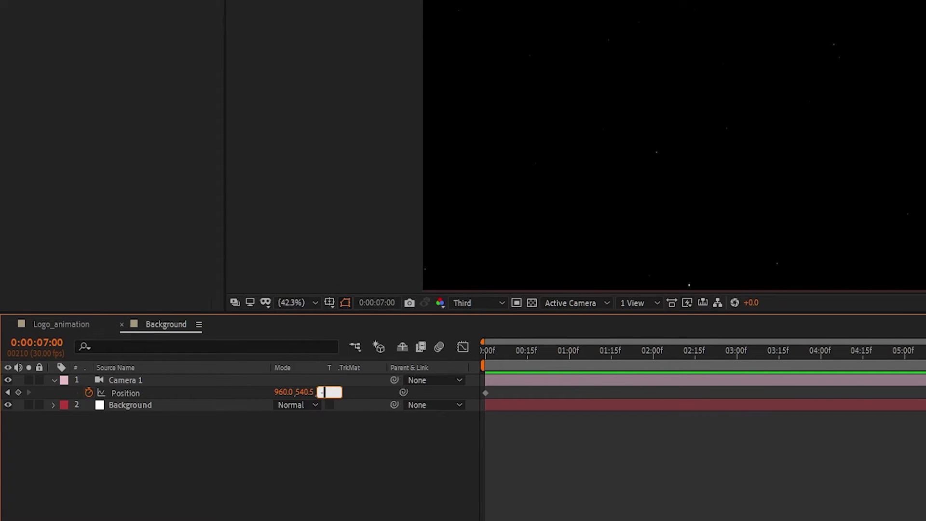
{"action": "type", "text": "0"}
{"action": "key", "text": "Return"}
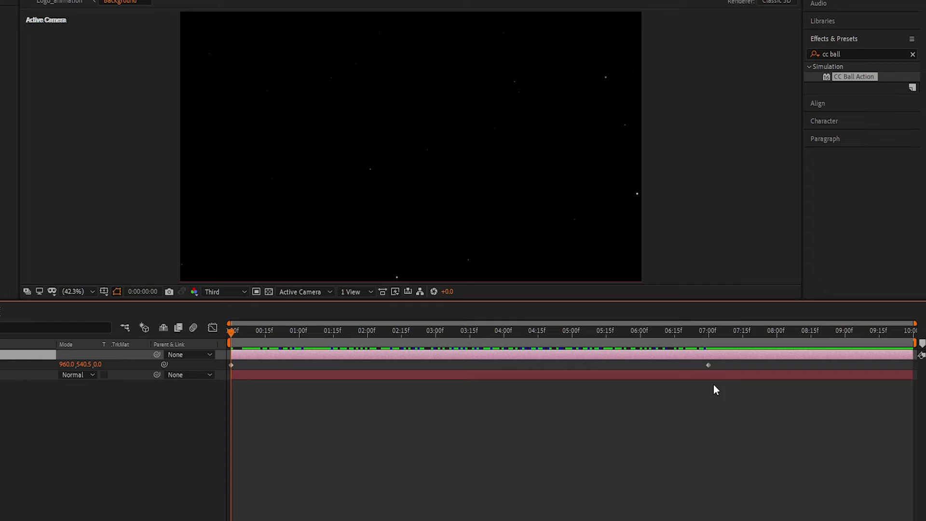
Apply Easy Ease to both of Camera 1's Position keyframes and collapse the layer's properties.
{"action": "left_click", "coordinate": [722, 383]}
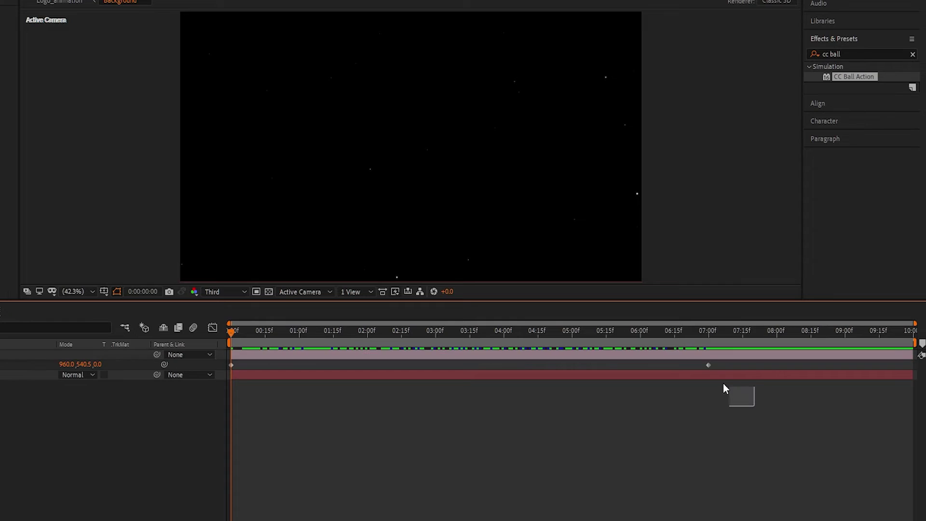
{"action": "left_click_drag", "start_coordinate": [722, 384], "coordinate": [226, 358]}
{"action": "right_click", "coordinate": [230, 365]}
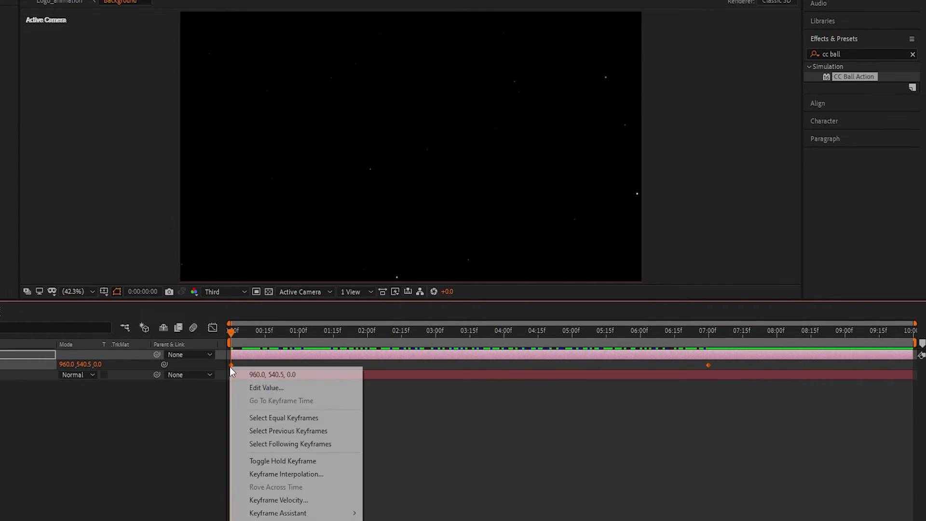
{"action": "mouse_move", "coordinate": [289, 513]}
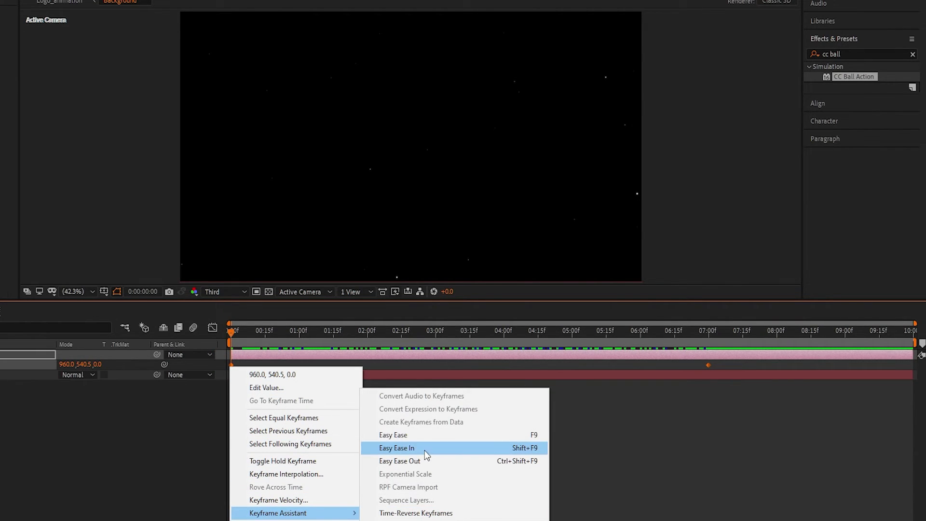
{"action": "left_click", "coordinate": [395, 434]}
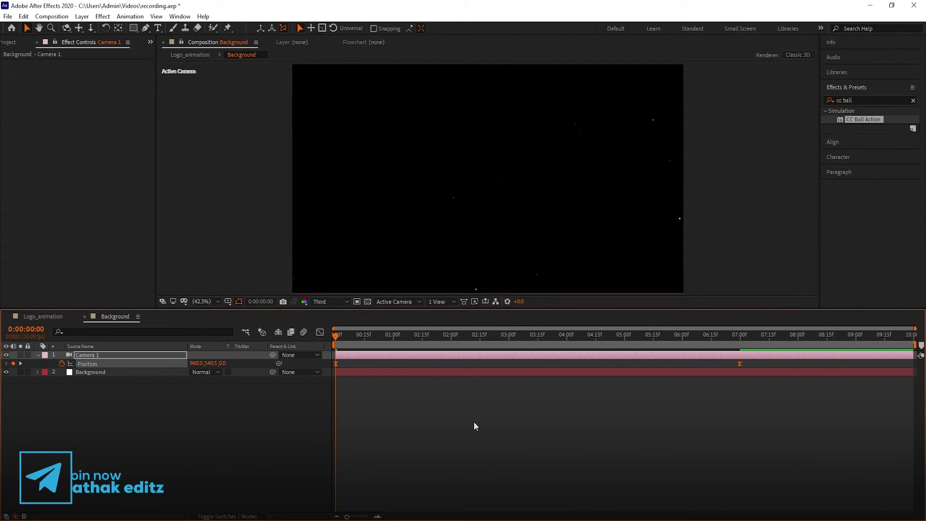
{"action": "left_click", "coordinate": [39, 357]}
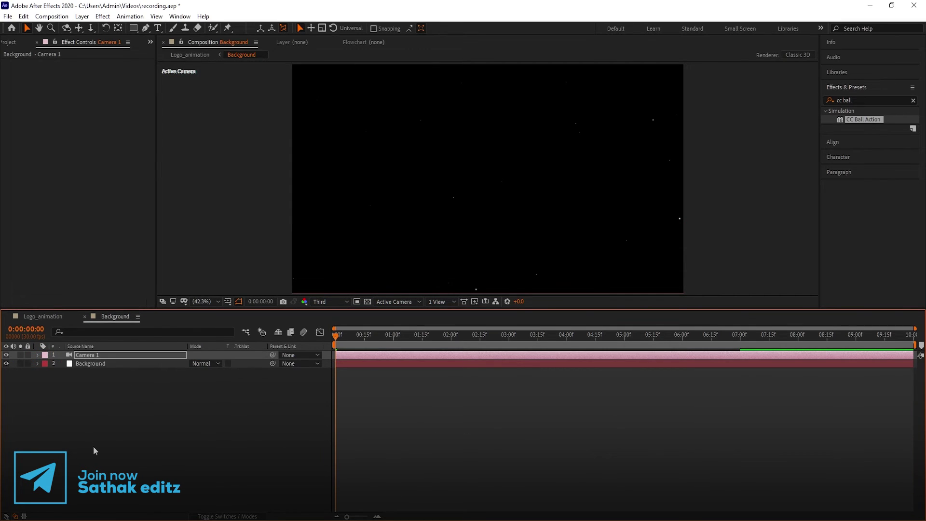